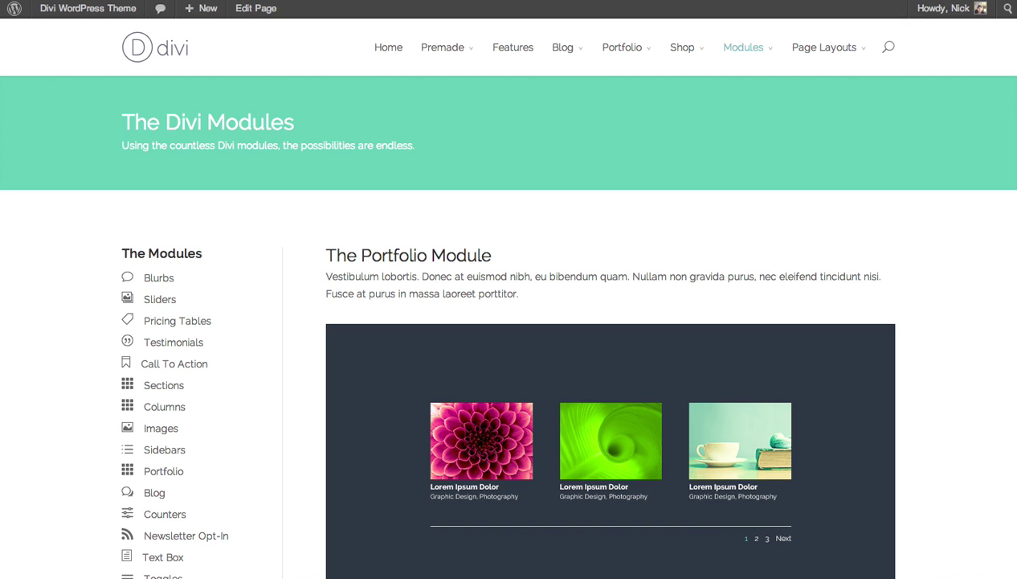
# Step: Examine the Divi portfolio module demo and the standard and grid portfolio layouts with sidebars
pyautogui.scroll(-6, 509, 321)
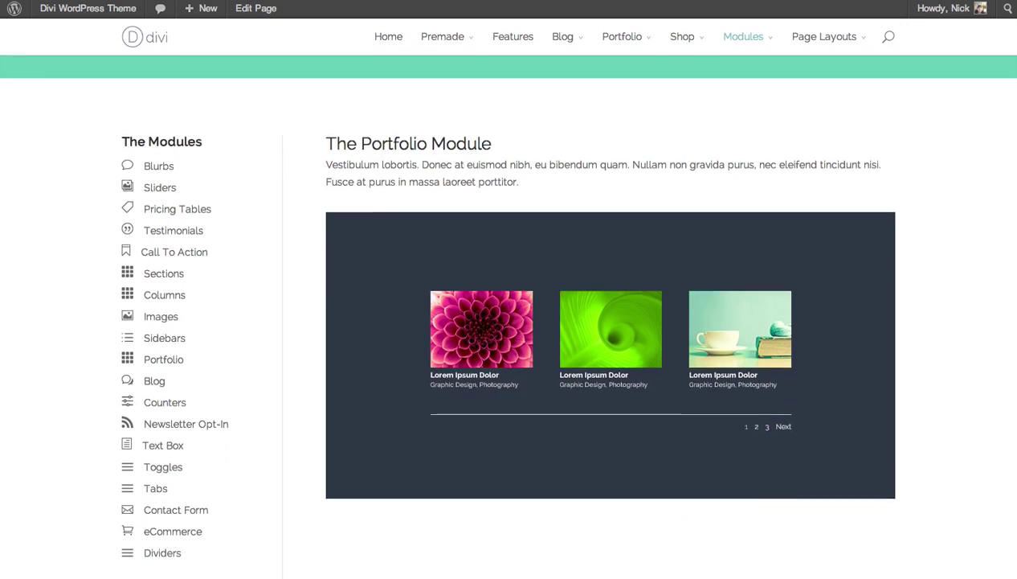
pyautogui.scroll(-2, 509, 322)
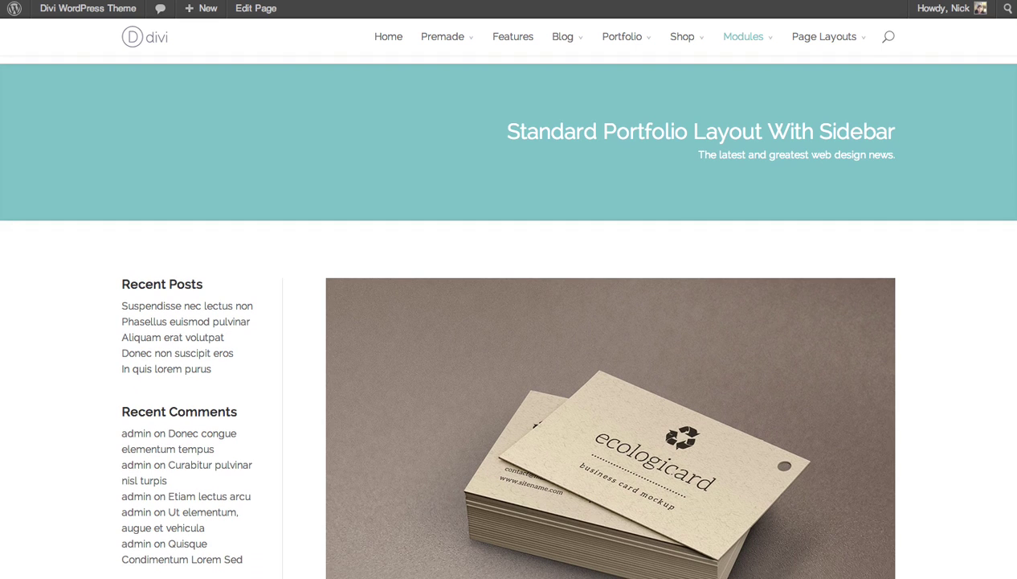
pyautogui.scroll(-1, 509, 321)
pyautogui.scroll(-2, 509, 321)
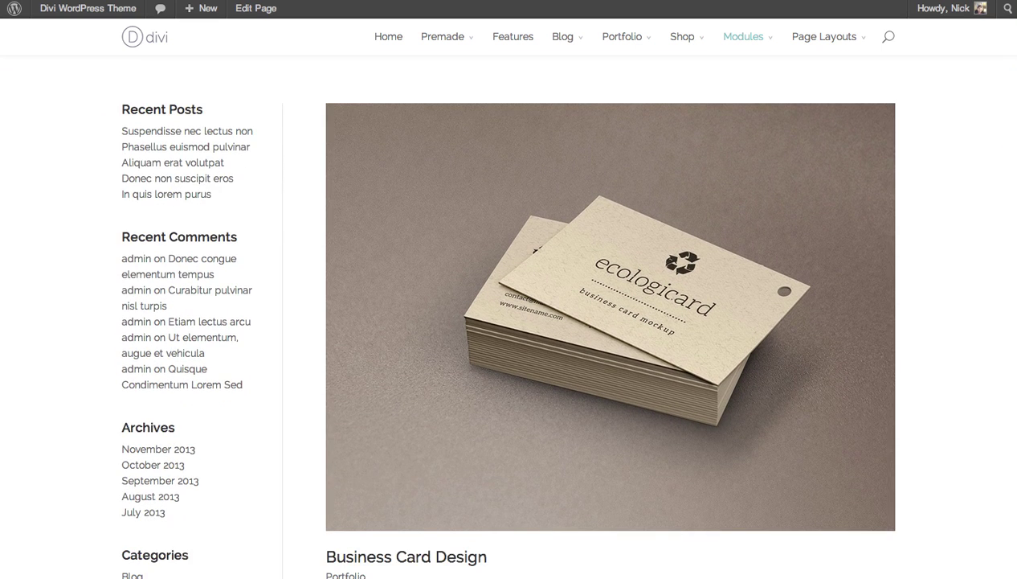
pyautogui.scroll(-20, 508, 321)
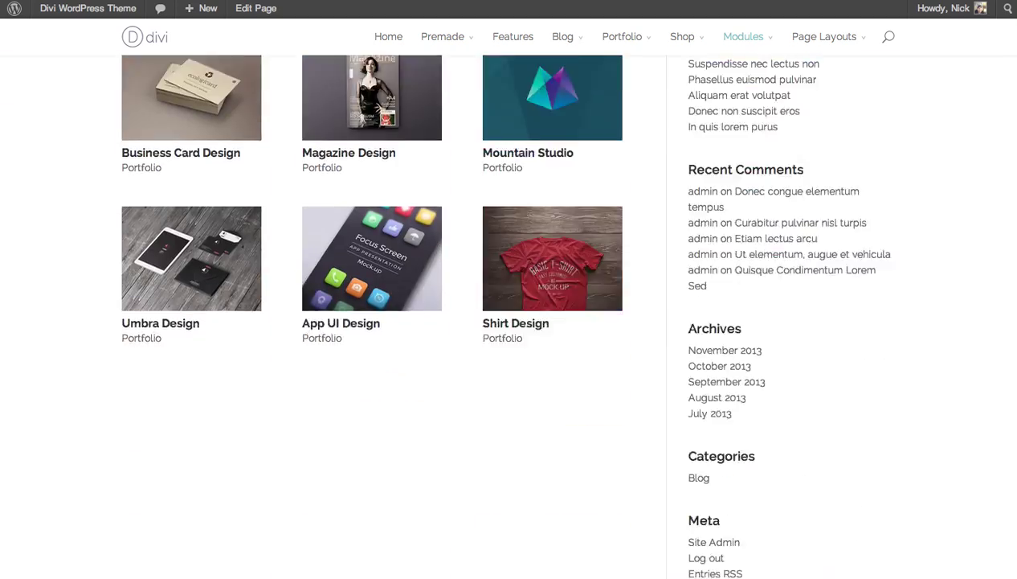
pyautogui.scroll(2, 509, 322)
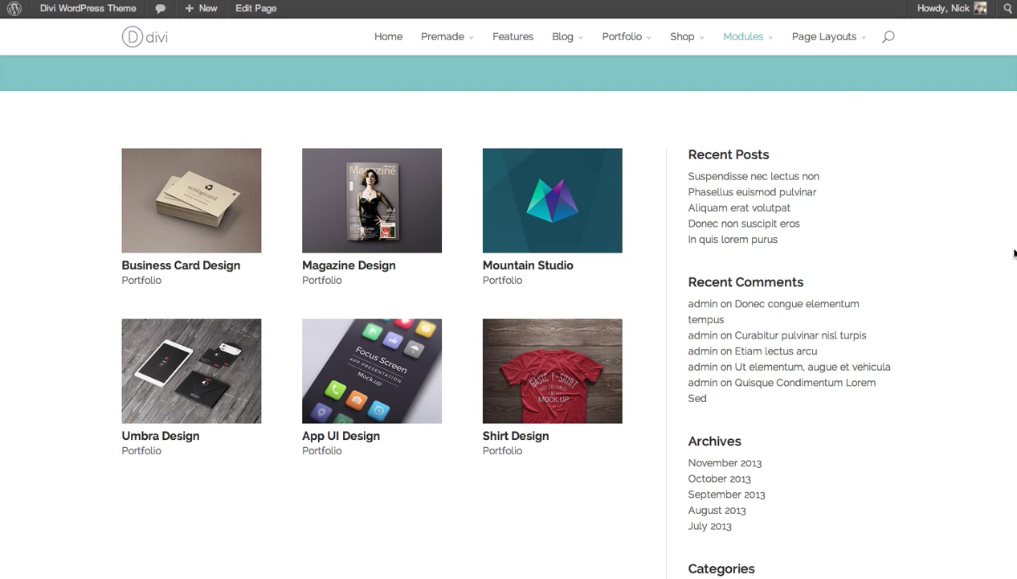
pyautogui.scroll(2, 508, 321)
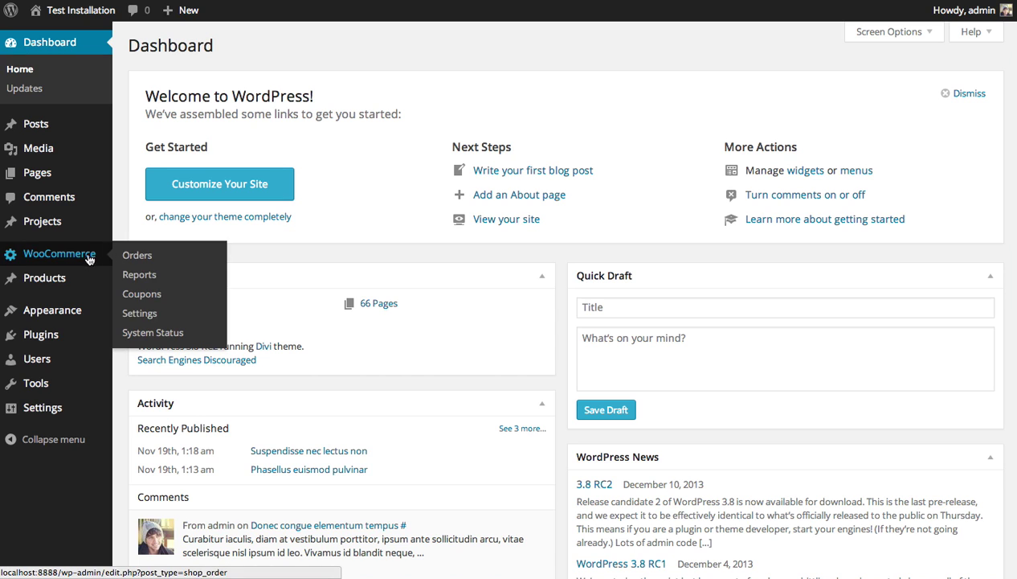
# Step: Open the form for adding a new project from the WordPress dashboard
pyautogui.moveTo(71, 310)
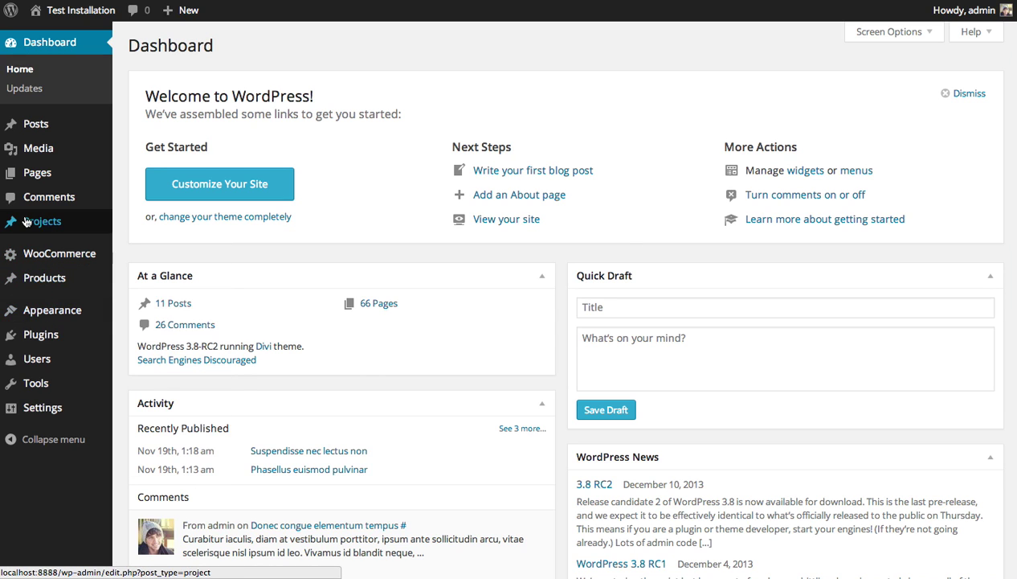
pyautogui.moveTo(33, 223)
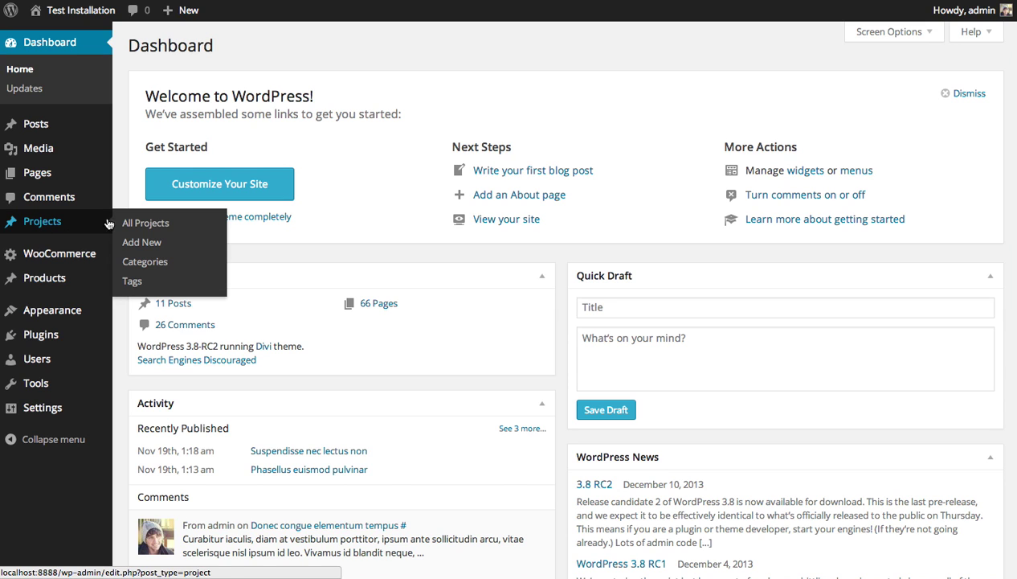
pyautogui.click(141, 241)
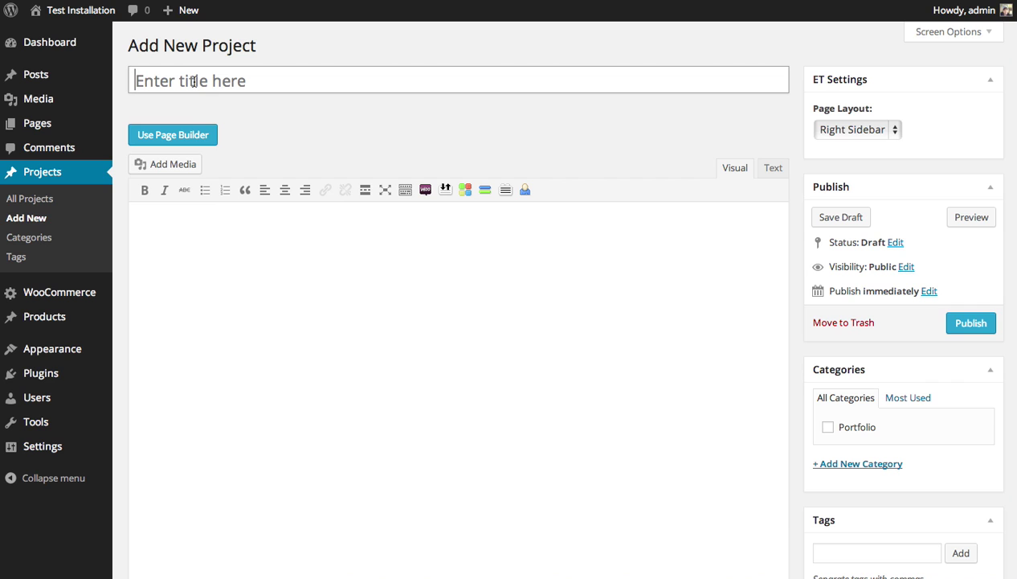
# Step: Switch the new project's content to the page builder and back to the default editor
pyautogui.click(536, 215)
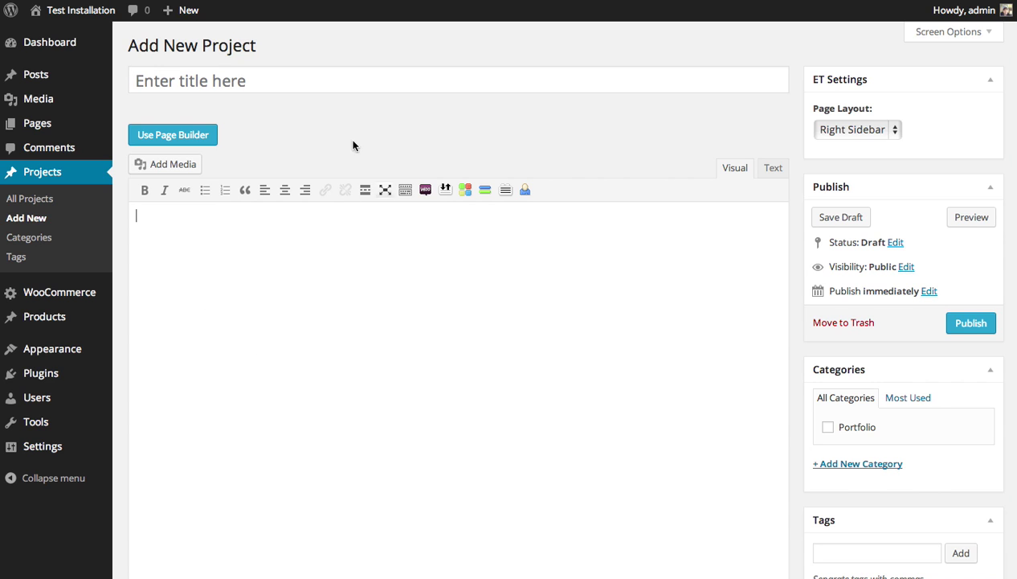
pyautogui.click(193, 135)
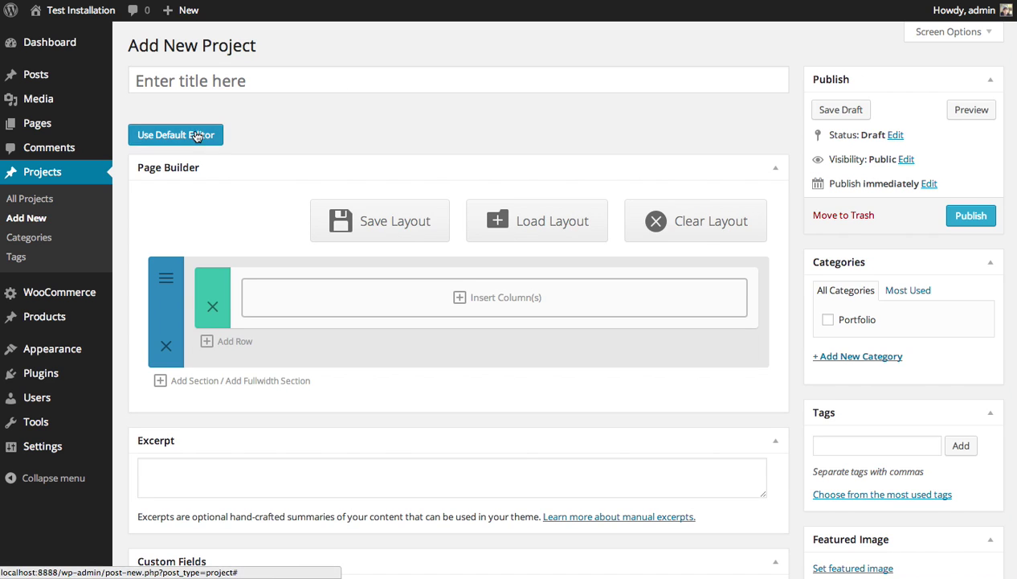
pyautogui.click(196, 136)
pyautogui.click(484, 294)
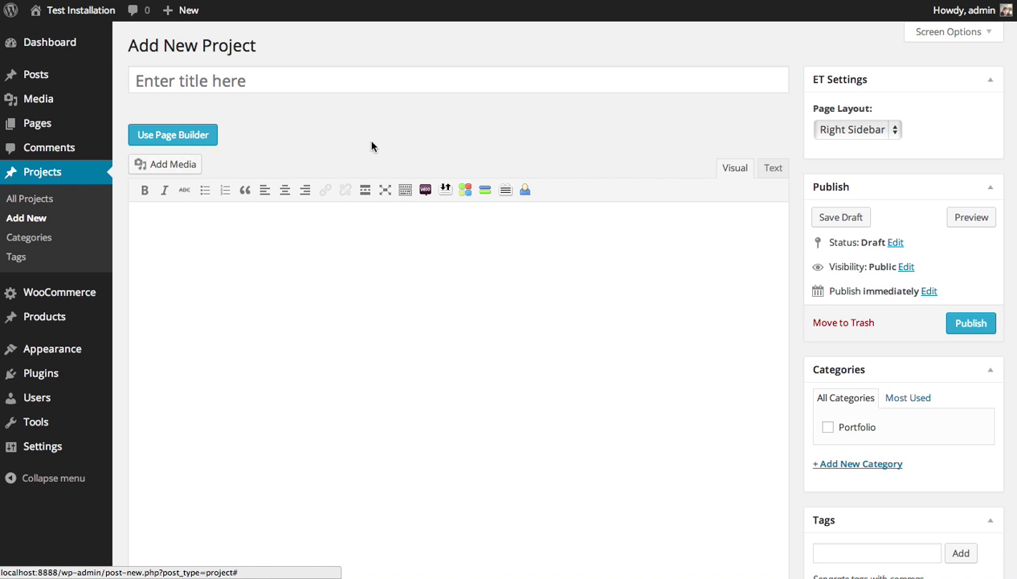
# Step: Set the new project's page layout to Full Width and its featured image to slider-bg-22.jpg
pyautogui.click(842, 130)
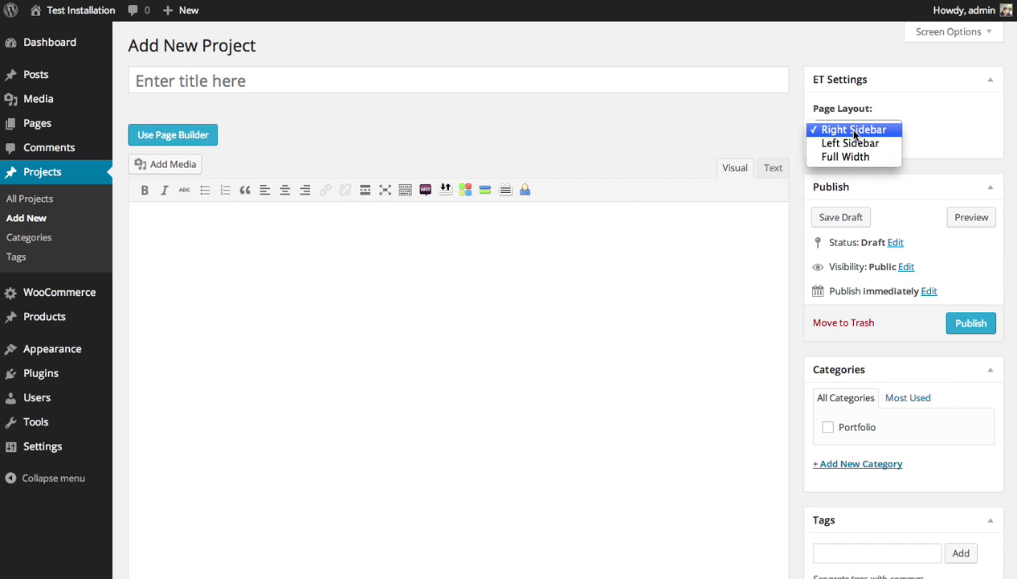
pyautogui.click(850, 157)
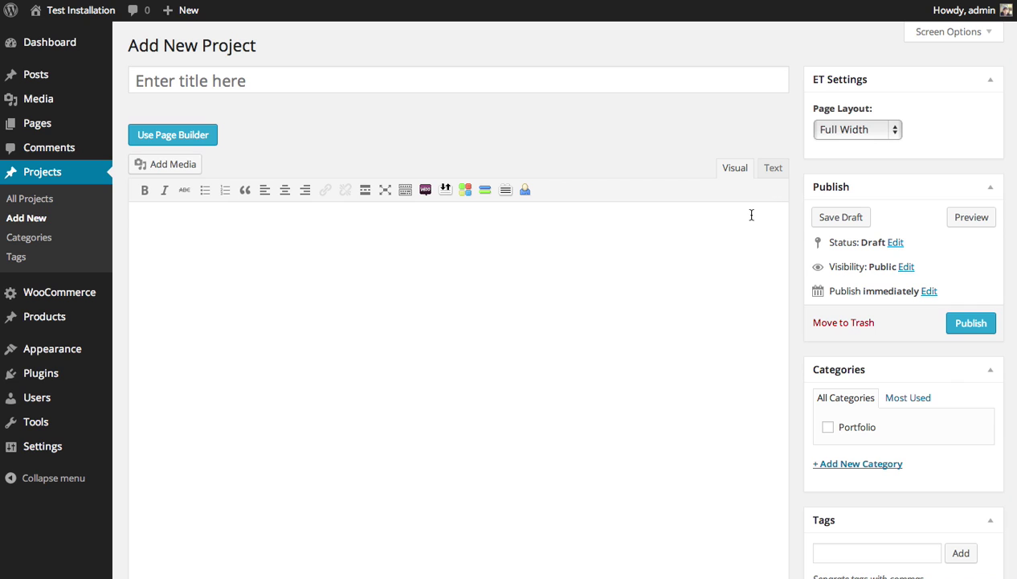
pyautogui.scroll(-5, 875, 386)
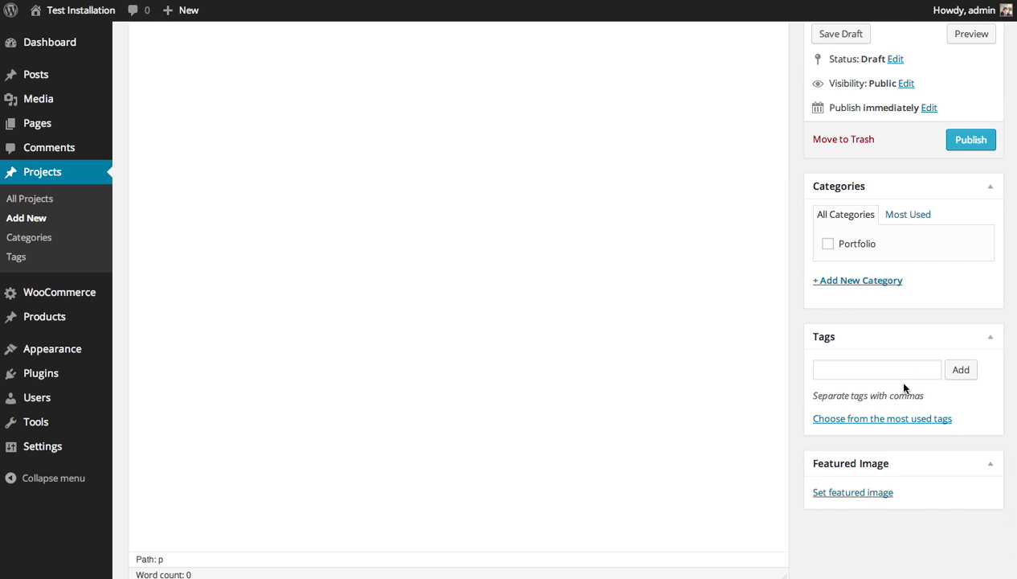
pyautogui.scroll(-1, 880, 287)
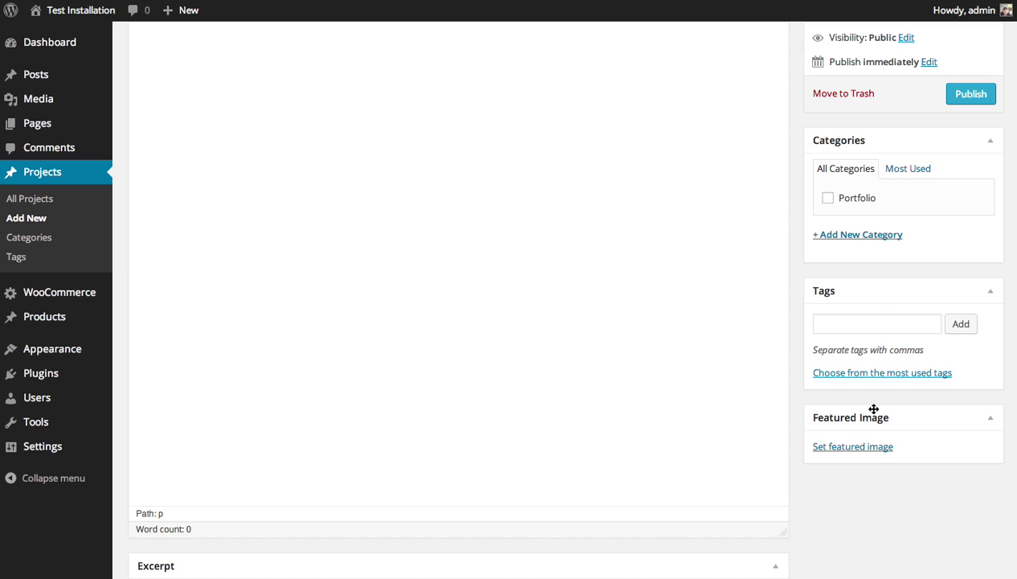
pyautogui.click(850, 450)
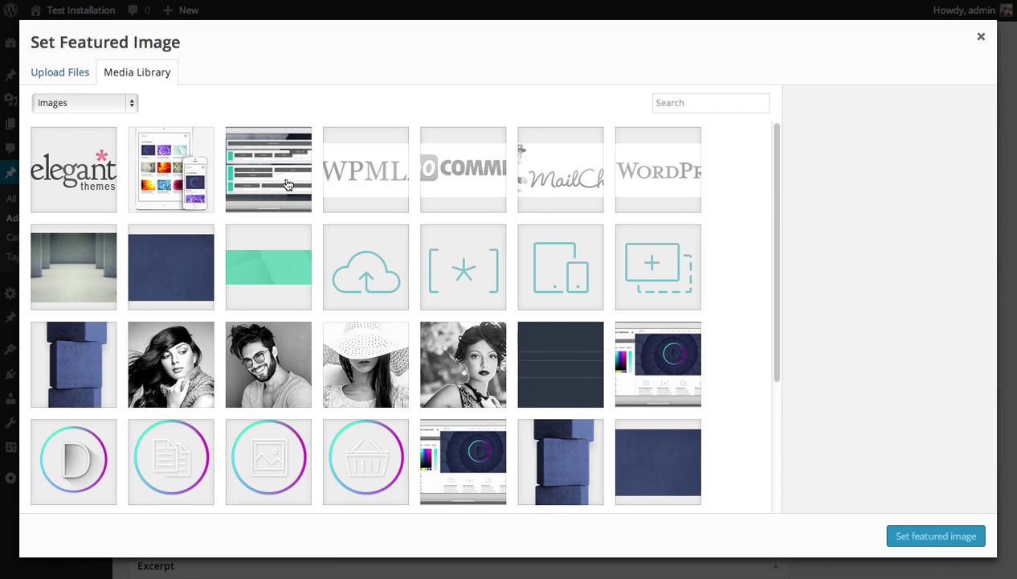
pyautogui.scroll(-5, 563, 327)
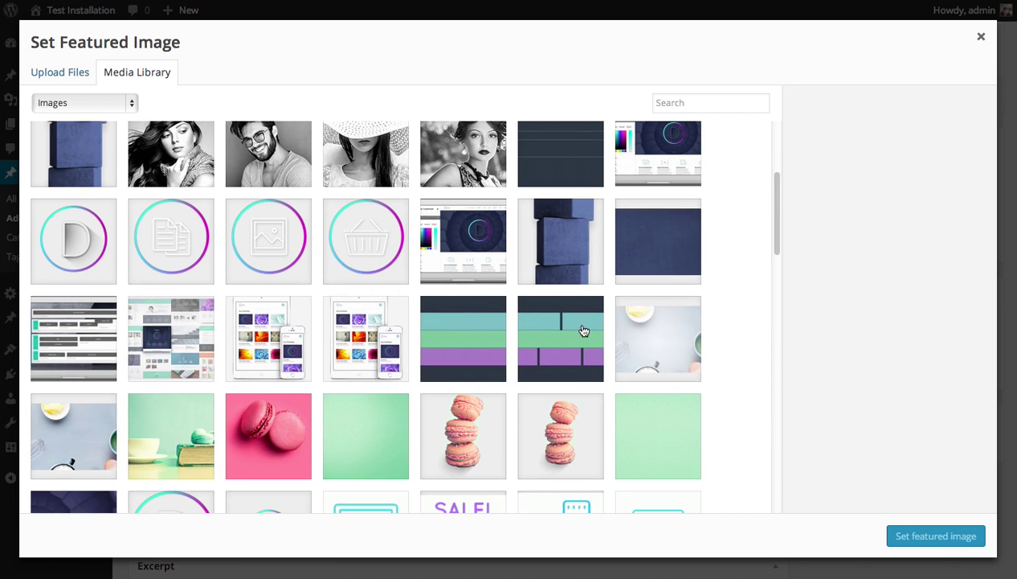
pyautogui.click(634, 336)
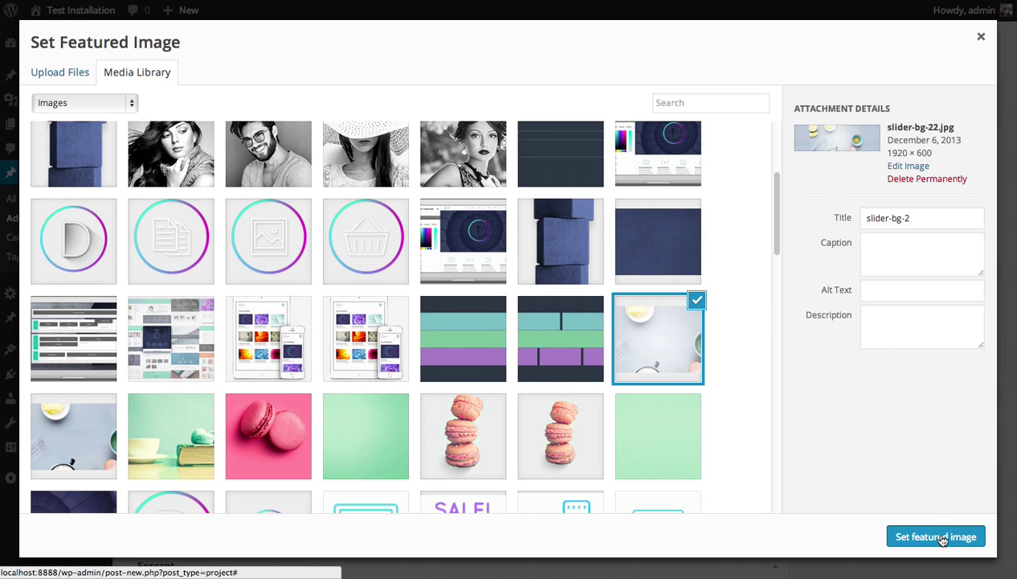
pyautogui.click(941, 536)
pyautogui.scroll(3, 838, 501)
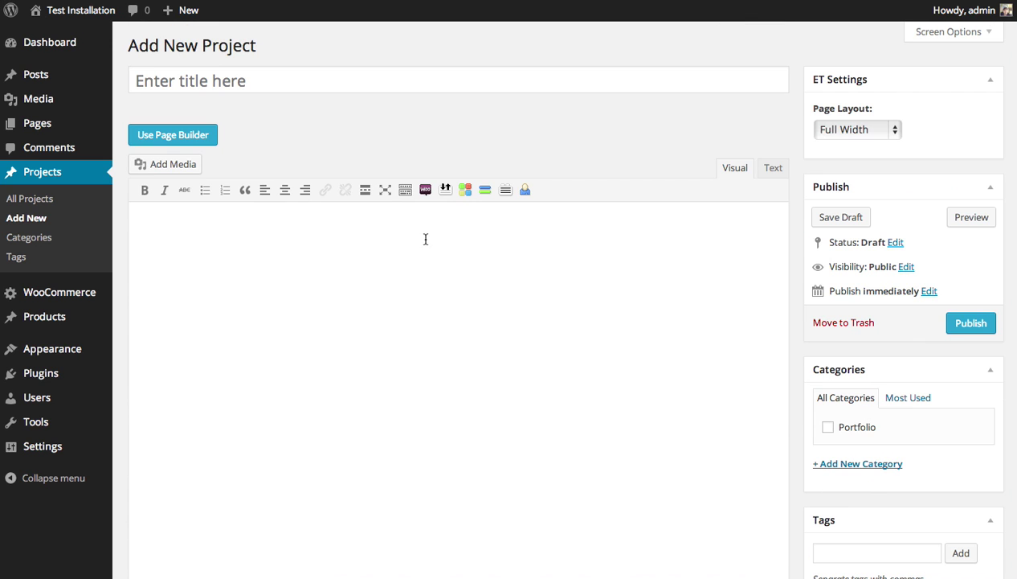
# Step: Leave the new project without saving it and go to the list of all projects
pyautogui.click(20, 199)
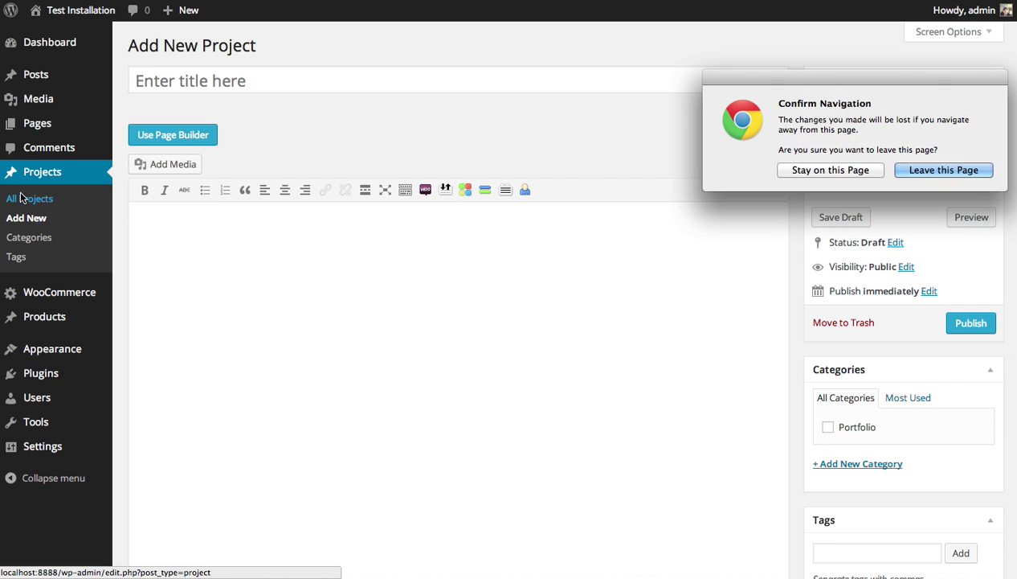
pyautogui.click(949, 170)
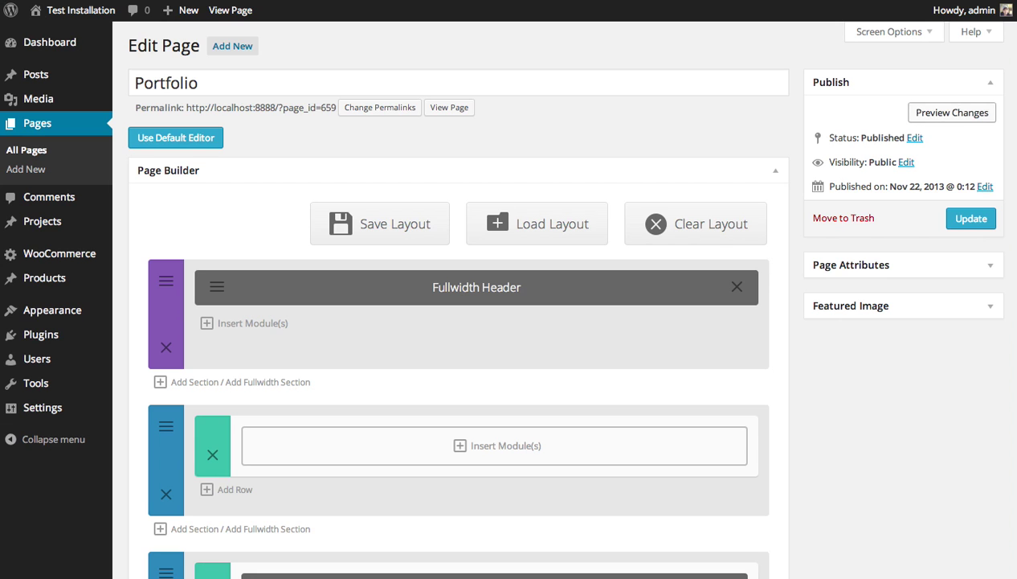
# Step: Insert a Portfolio module into the empty row below the Fullwidth Header on the Portfolio page
pyautogui.scroll(-2, 731, 238)
pyautogui.moveTo(354, 367)
pyautogui.mouseDown()
pyautogui.moveTo(347, 359)
pyautogui.moveTo(359, 364)
pyautogui.mouseUp()
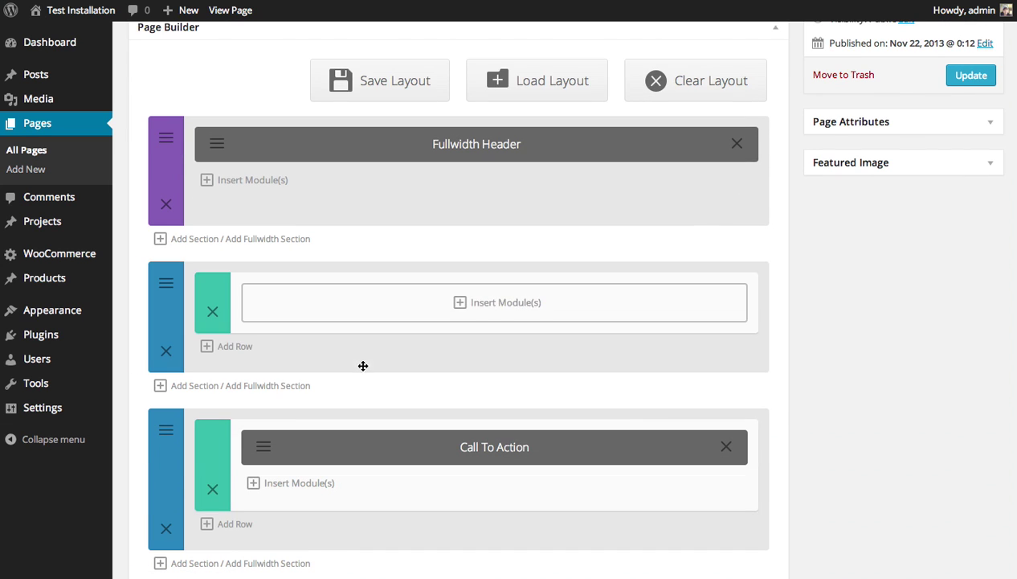
pyautogui.click(390, 311)
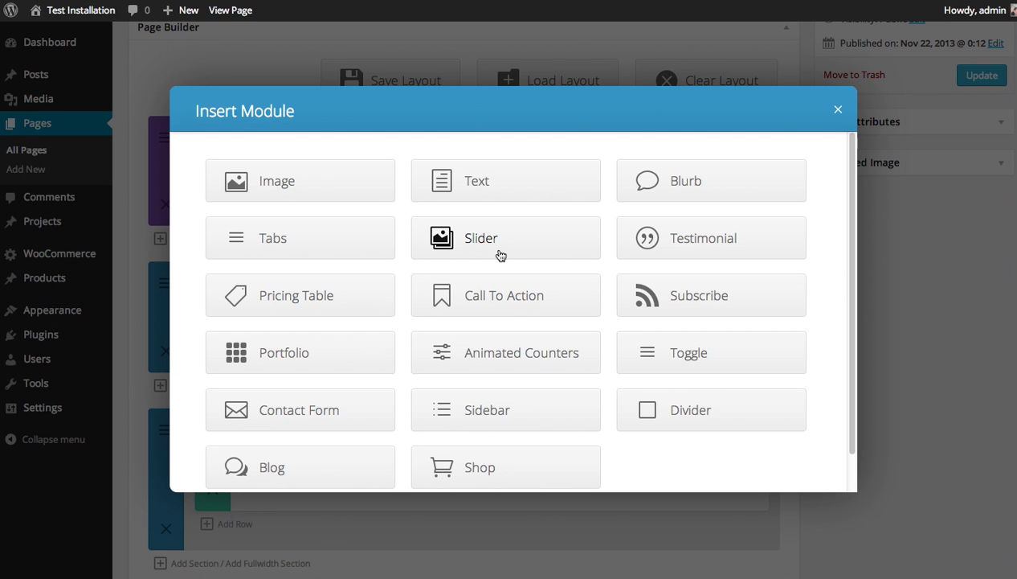
pyautogui.click(324, 362)
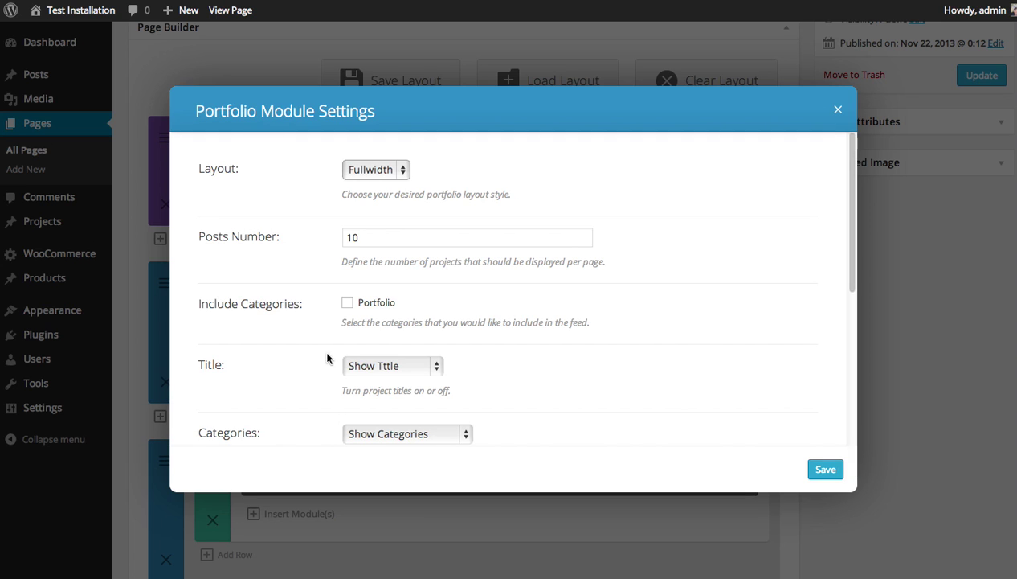
# Step: Configure the portfolio module with the Grid layout, 8 posts per page and the Portfolio category included
pyautogui.click(388, 171)
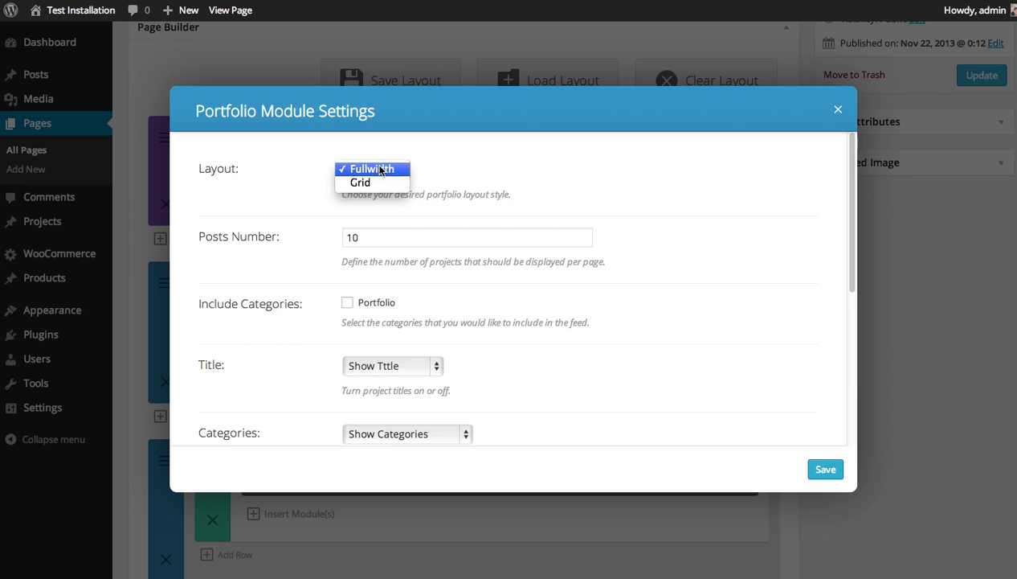
pyautogui.click(374, 183)
pyautogui.click(374, 239)
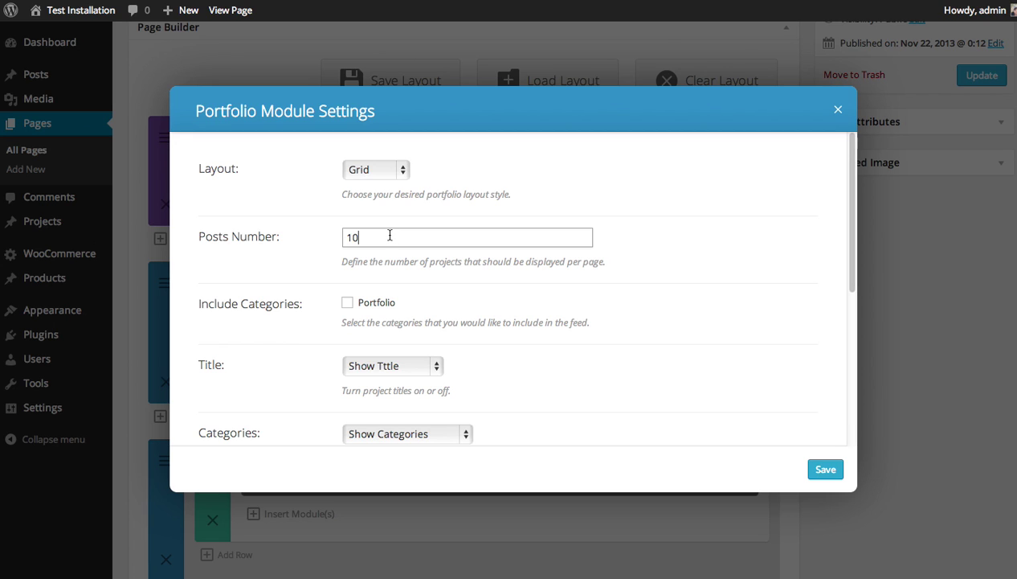
pyautogui.moveTo(376, 235); pyautogui.dragTo(329, 236)
pyautogui.write('8')
pyautogui.click(347, 305)
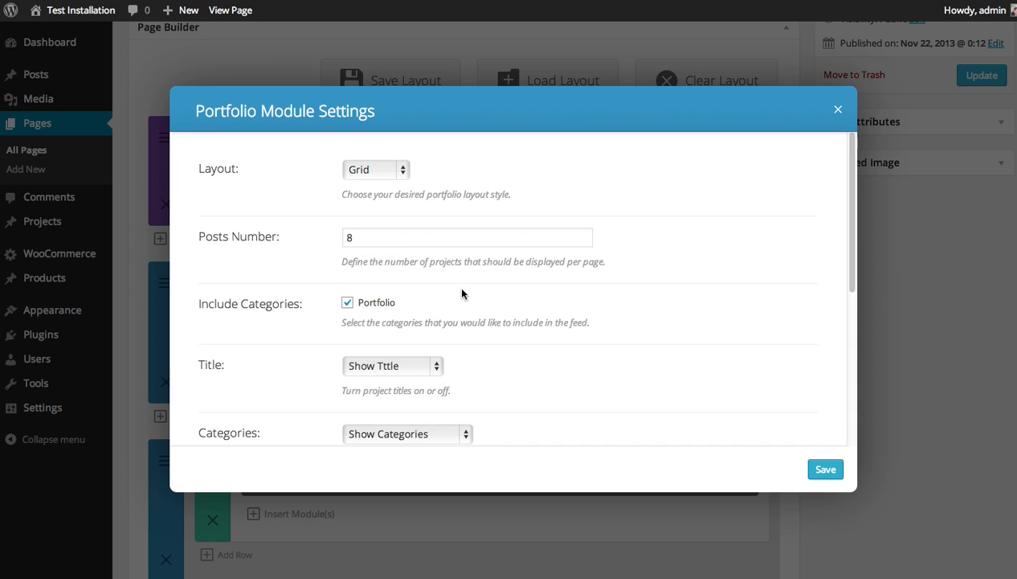
# Step: Examine the portfolio module's title, categories, pagination, text color and admin label options
pyautogui.scroll(-2, 463, 293)
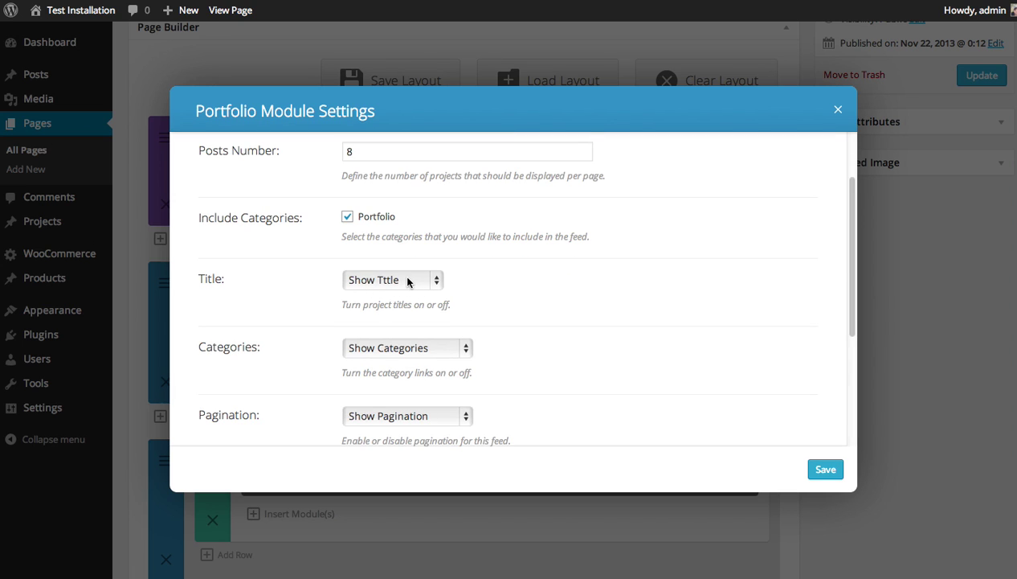
pyautogui.scroll(-1, 266, 329)
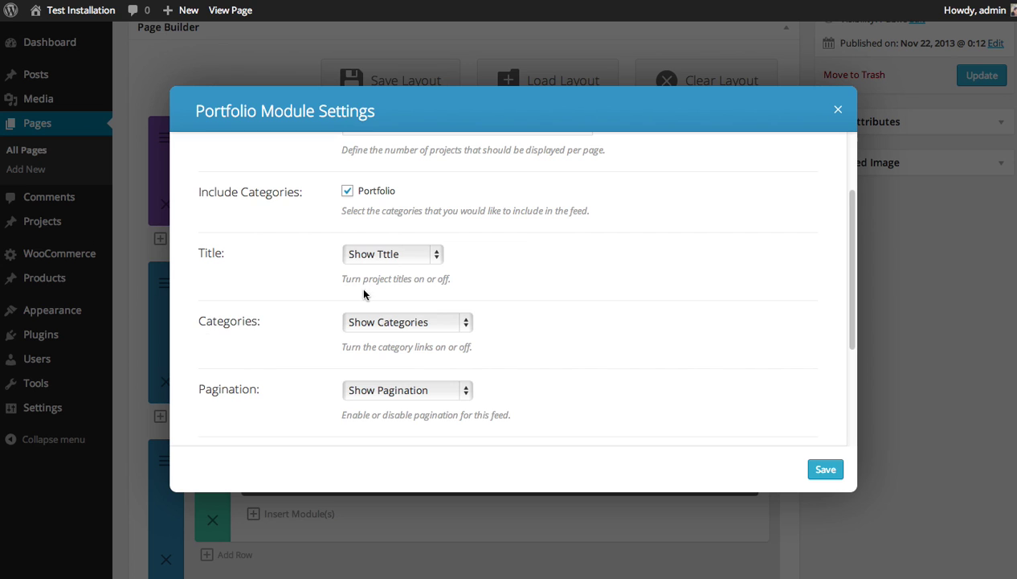
pyautogui.scroll(-2, 390, 304)
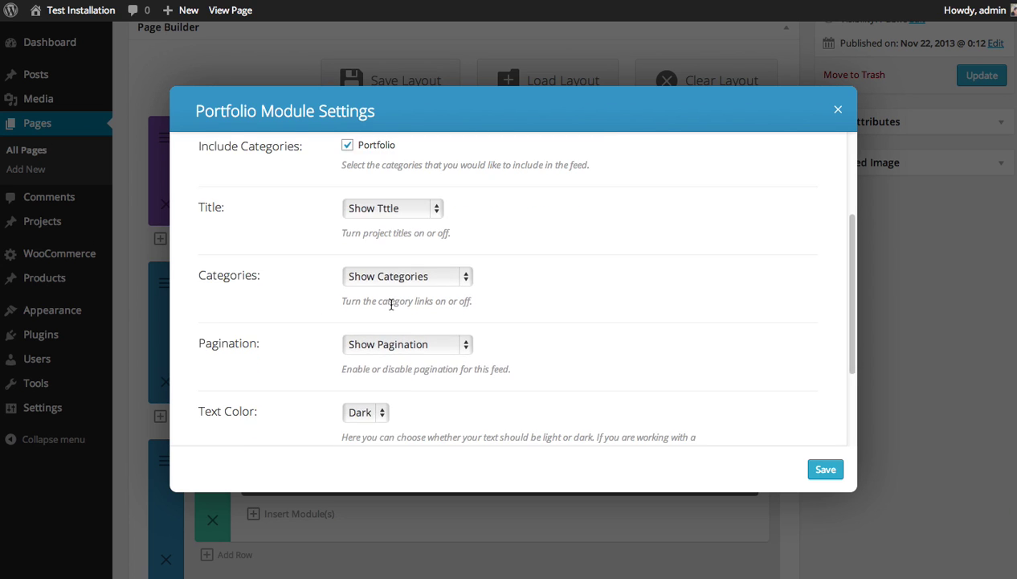
pyautogui.scroll(-1, 391, 304)
pyautogui.click(416, 313)
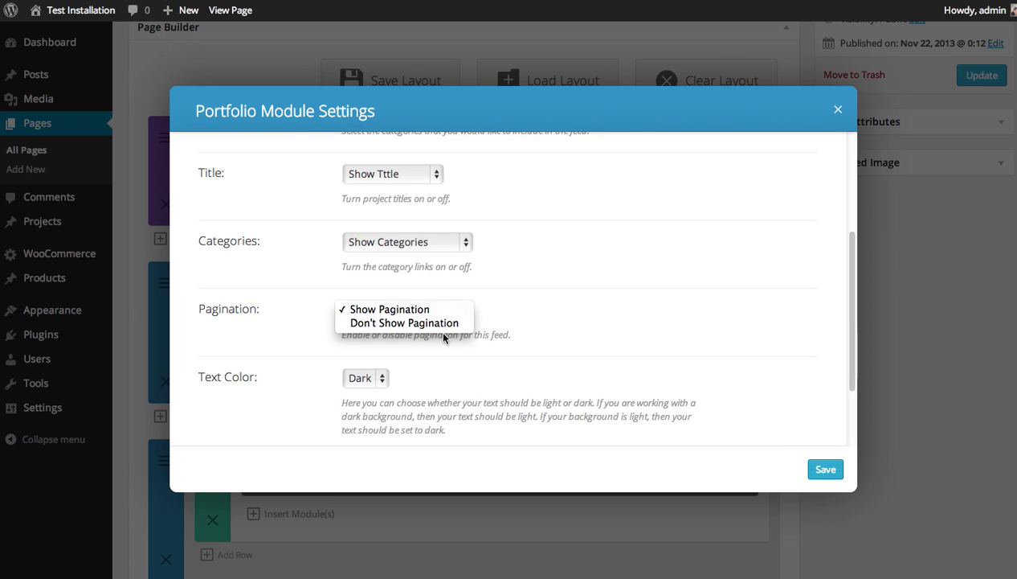
pyautogui.click(564, 294)
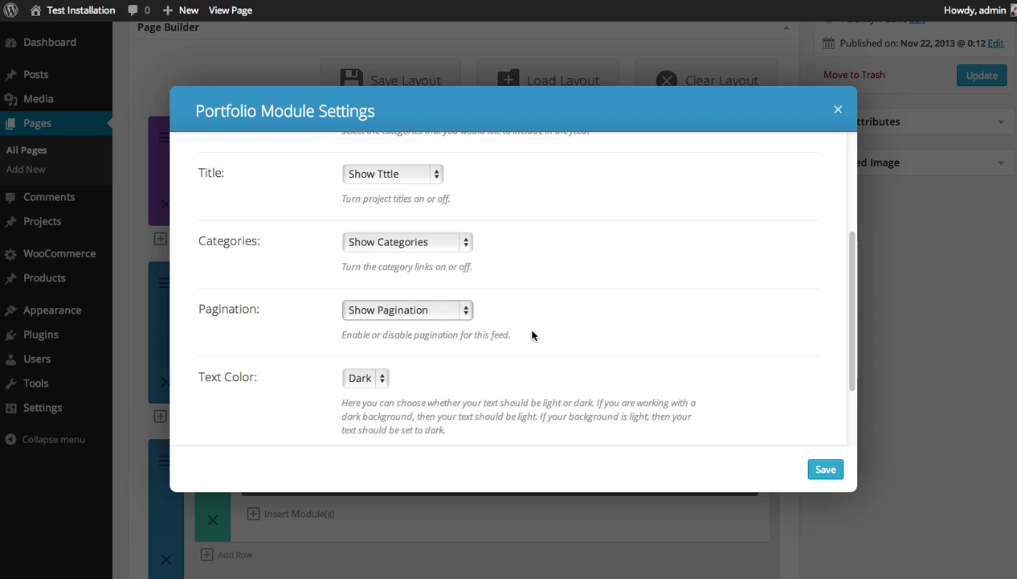
pyautogui.scroll(-3, 524, 329)
pyautogui.scroll(2, 522, 333)
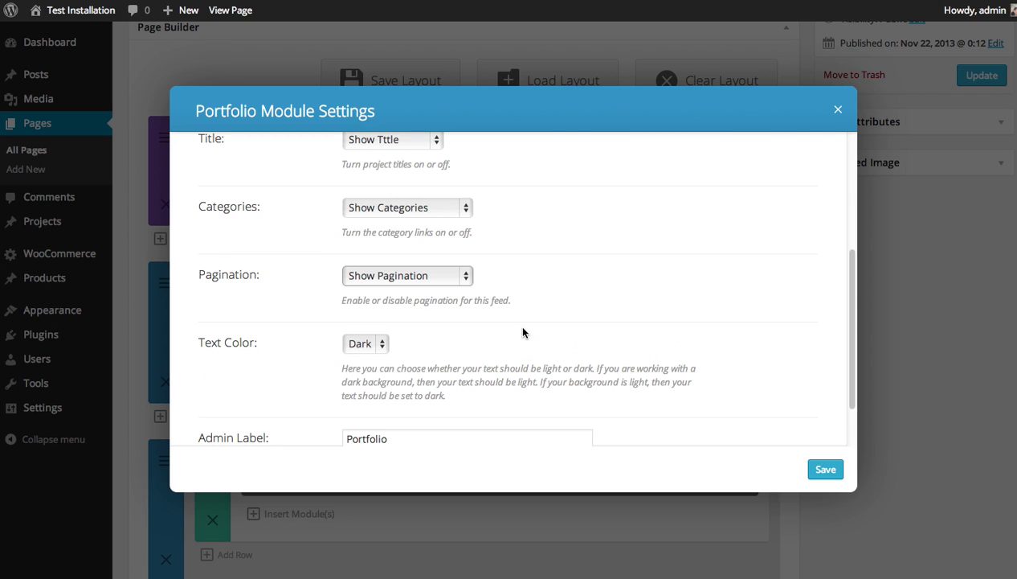
pyautogui.click(447, 276)
pyautogui.click(623, 323)
pyautogui.scroll(-2, 625, 318)
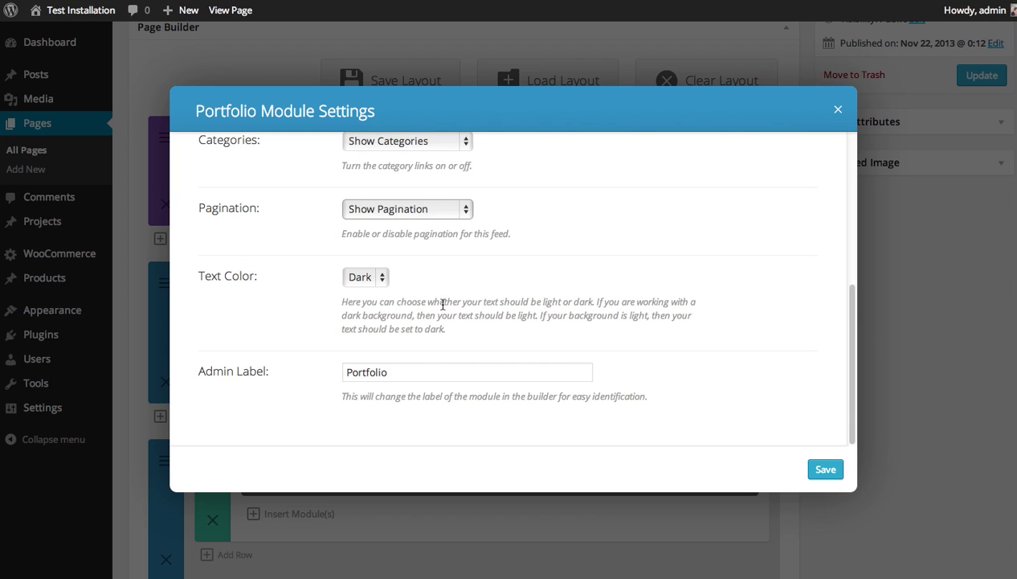
# Step: Keep the portfolio module's text color Dark and its admin label Portfolio, and save the module settings
pyautogui.click(361, 281)
pyautogui.click(524, 274)
pyautogui.click(387, 370)
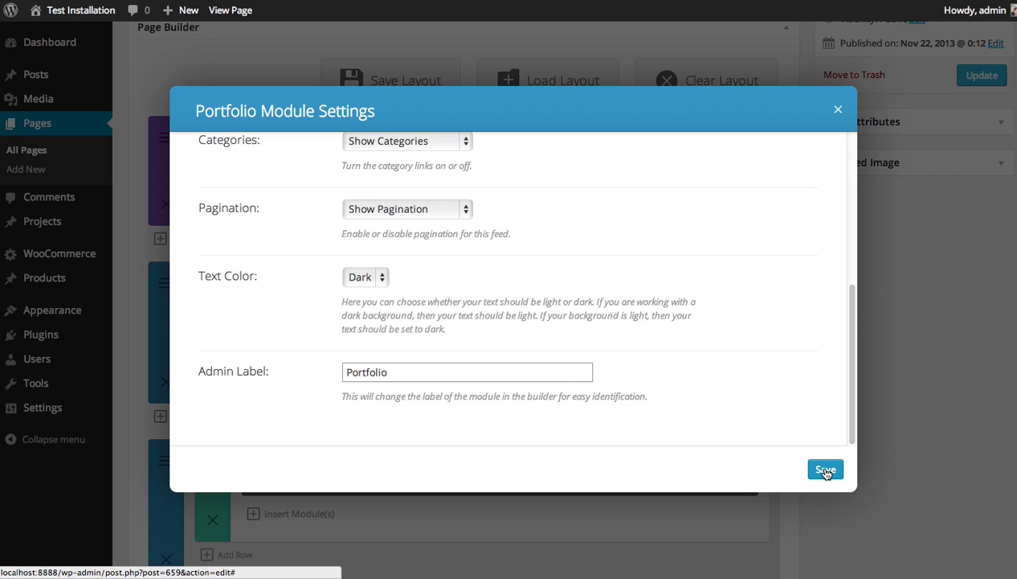
pyautogui.click(825, 471)
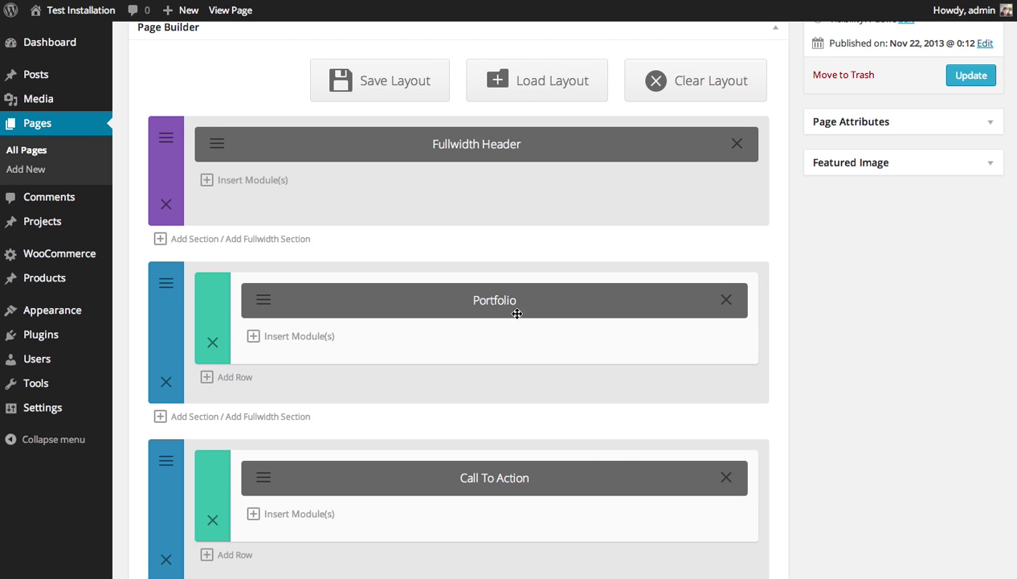
# Step: Preview the Portfolio page and examine how the grid layout presents the projects
pyautogui.scroll(3, 622, 362)
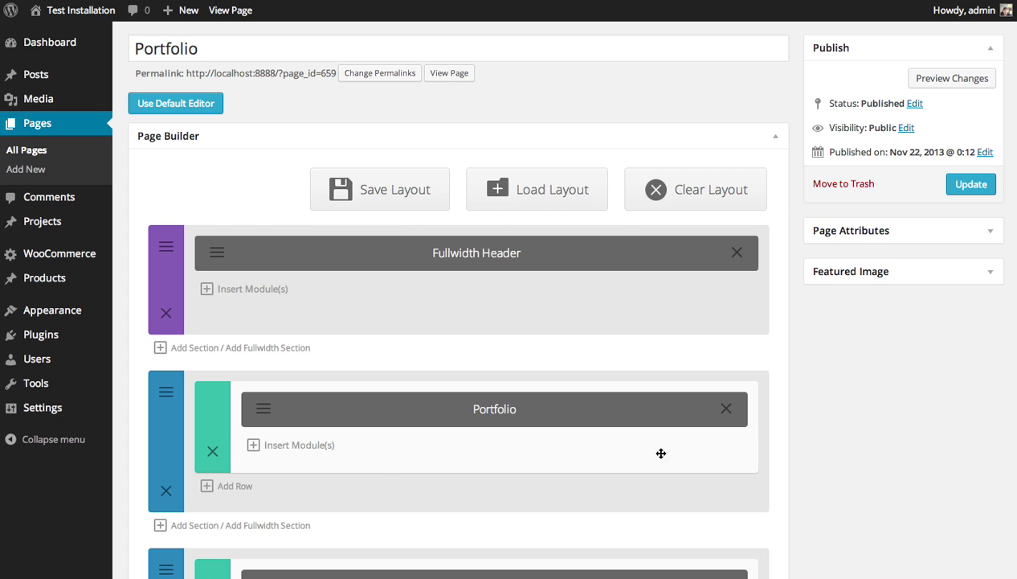
pyautogui.scroll(1, 643, 418)
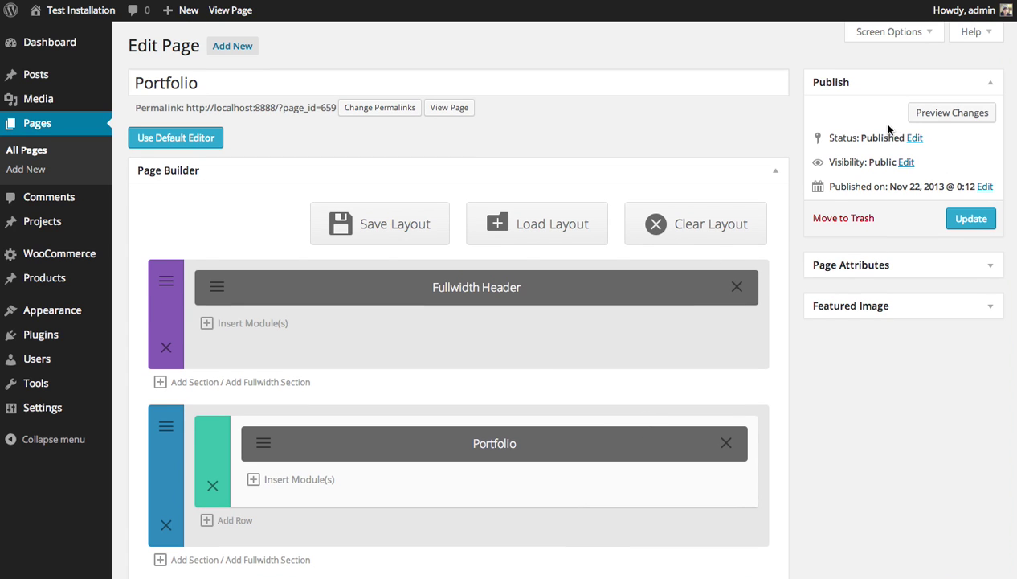
pyautogui.click(953, 115)
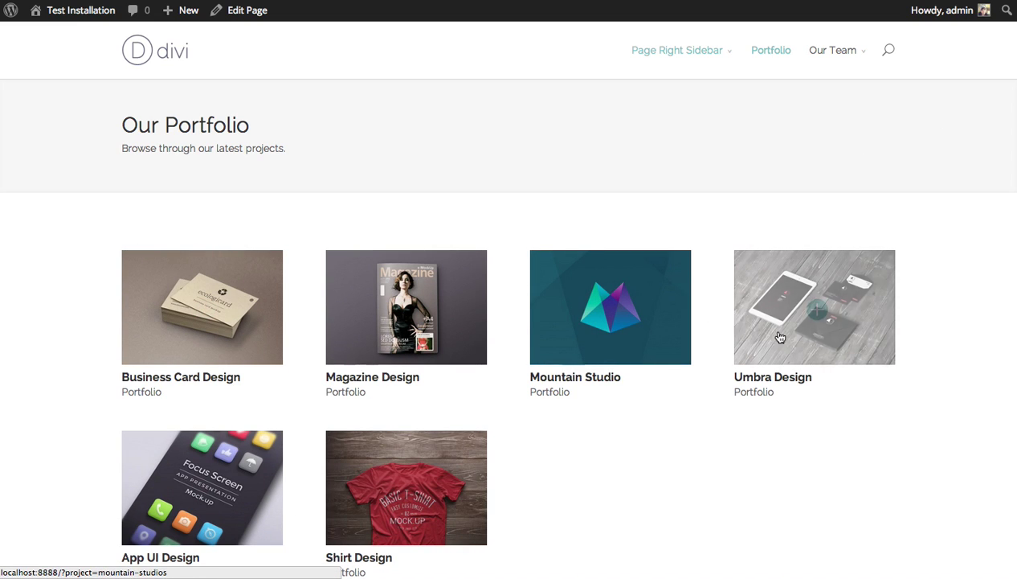
pyautogui.scroll(-2, 213, 343)
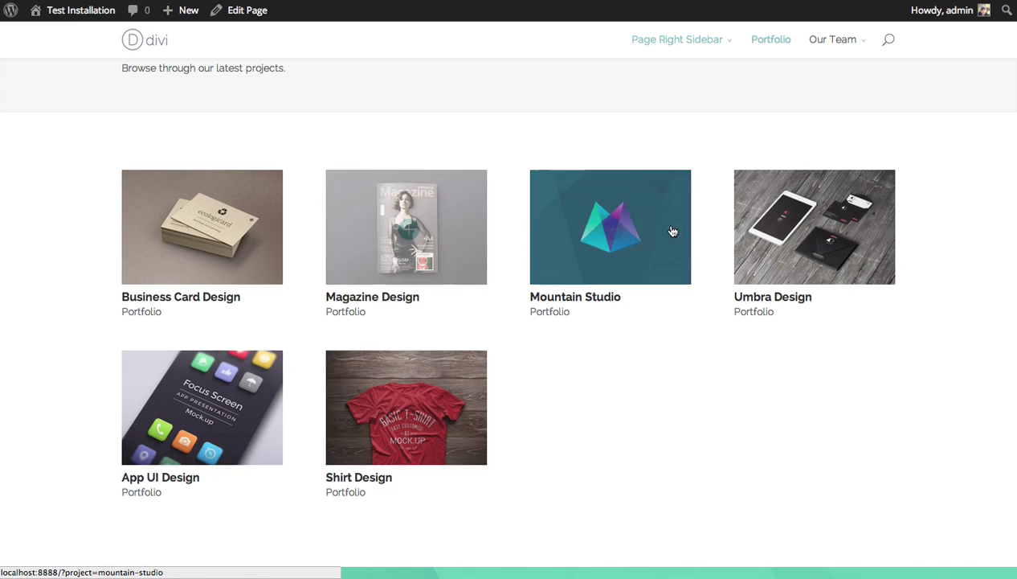
# Step: Return to editing the page, change the portfolio module's layout to Fullwidth and save the module
pyautogui.click(241, 9)
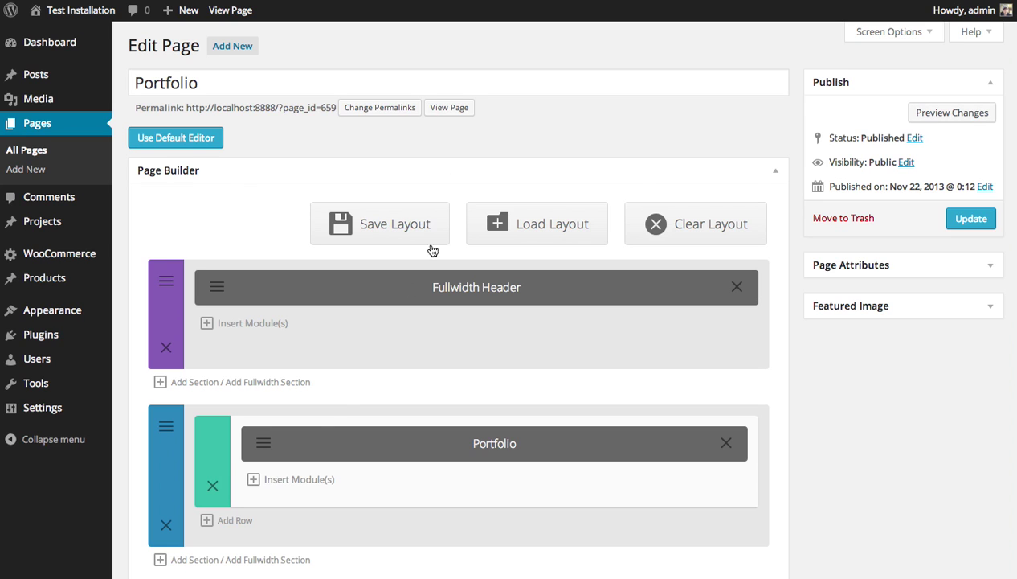
pyautogui.click(263, 443)
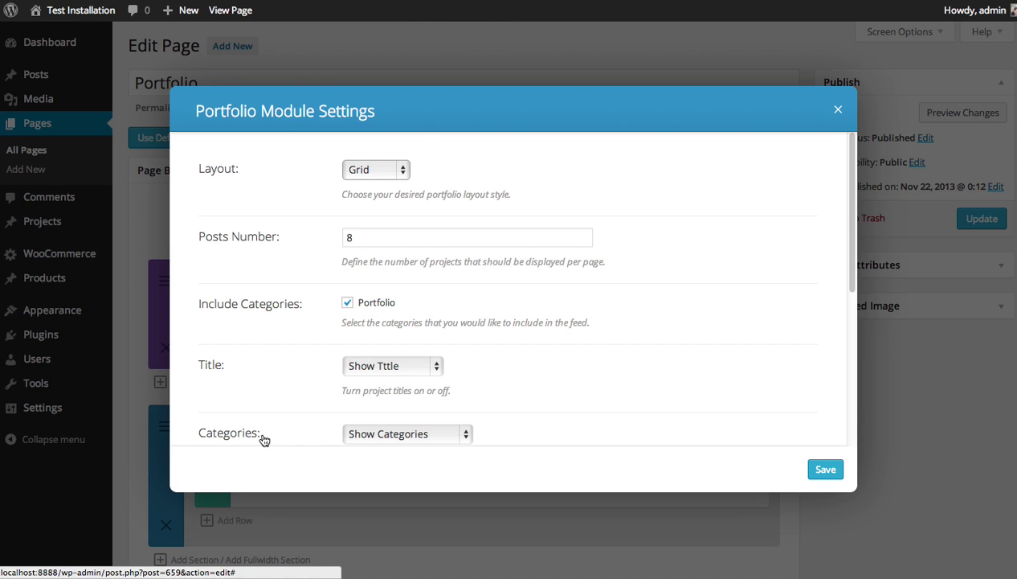
pyautogui.click(387, 168)
pyautogui.click(377, 155)
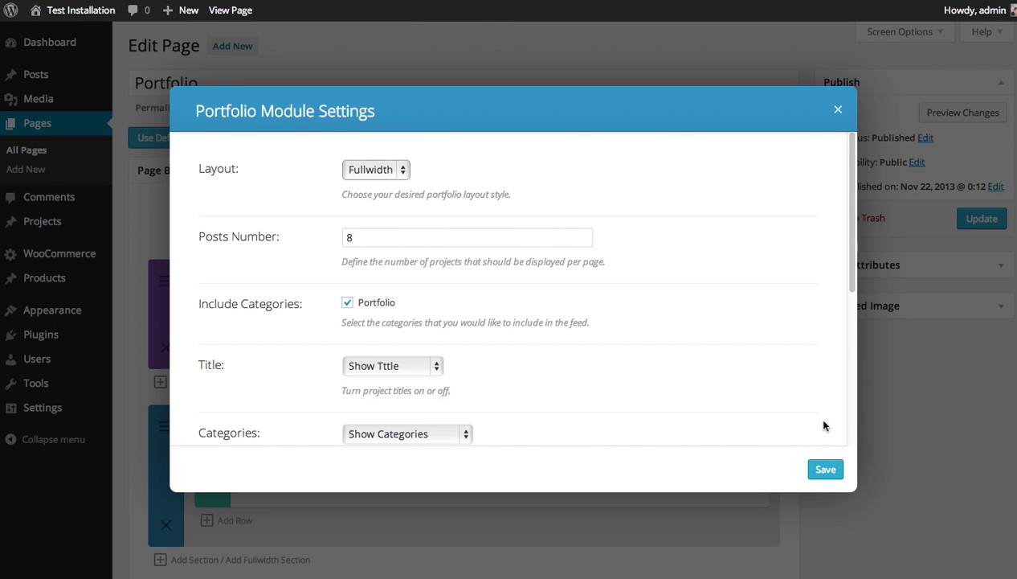
pyautogui.click(825, 469)
# Step: Preview the Portfolio page and look through the projects in the fullwidth layout
pyautogui.click(915, 116)
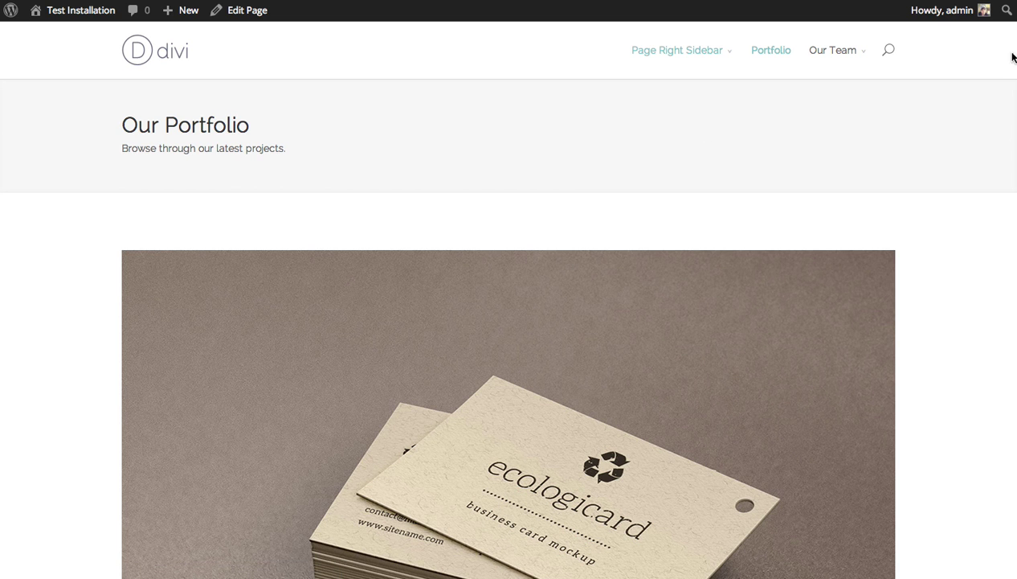
pyautogui.scroll(-20, 509, 362)
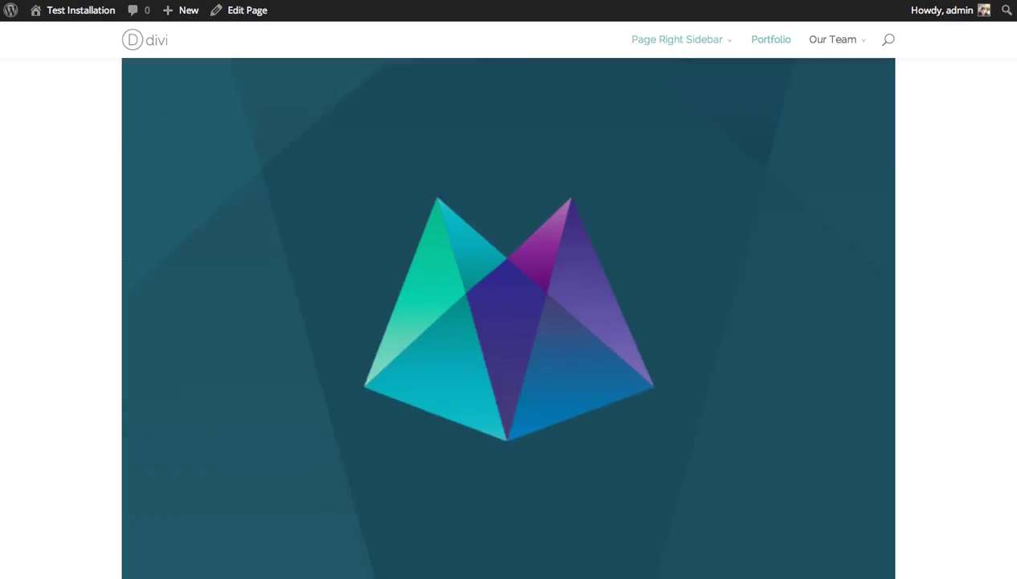
pyautogui.scroll(-5, 509, 321)
pyautogui.scroll(-10, 509, 313)
pyautogui.scroll(20, 1013, 313)
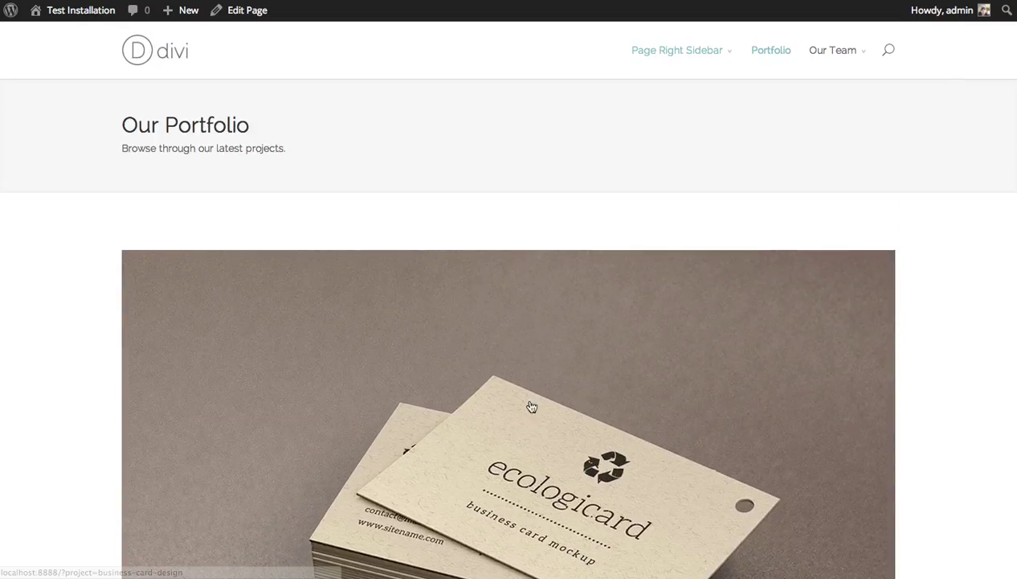
# Step: Return to editing the page and add a row with 3/4 and 1/4 columns below the Portfolio module
pyautogui.click(245, 9)
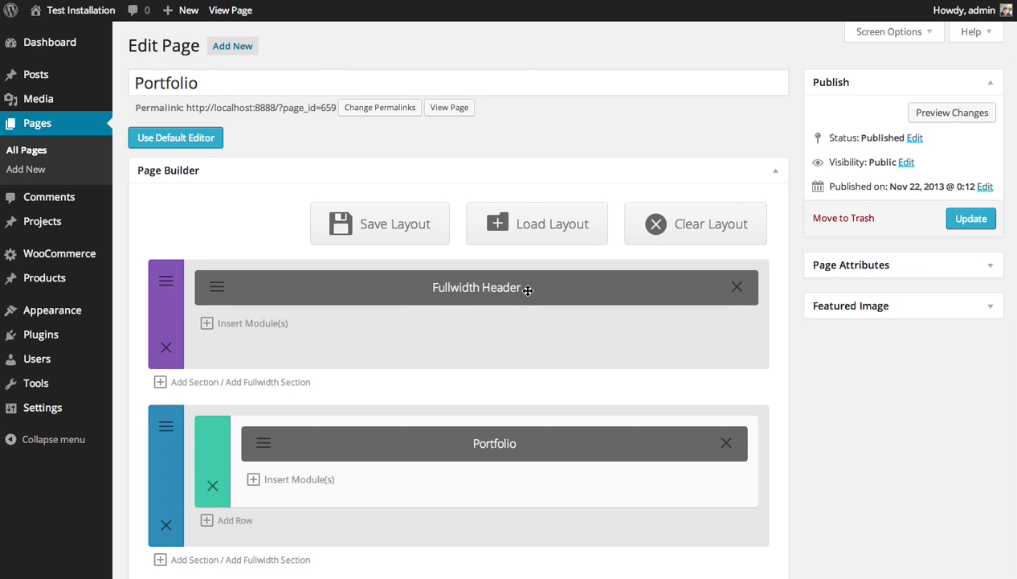
pyautogui.scroll(-2, 526, 288)
pyautogui.scroll(-1, 572, 317)
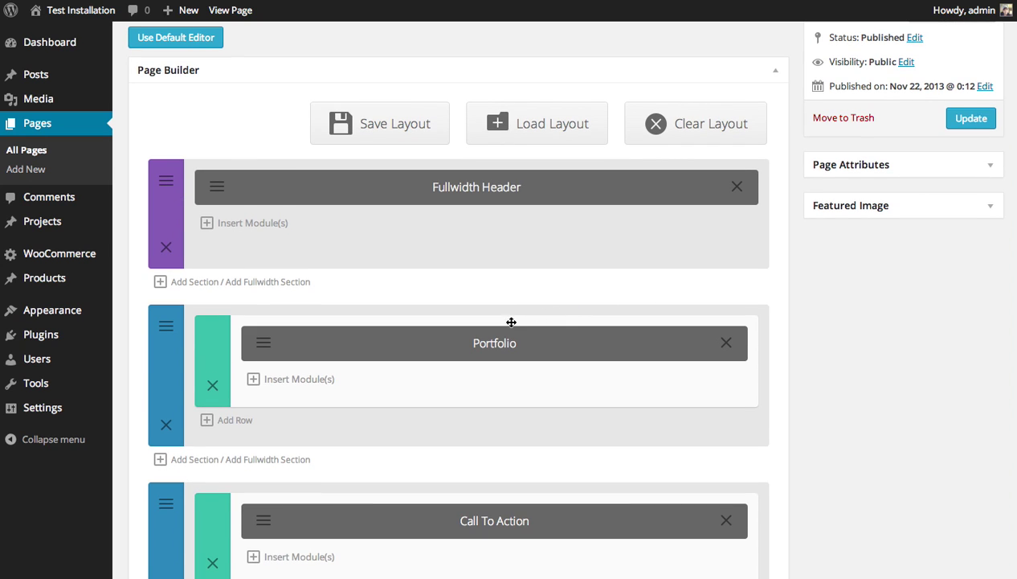
pyautogui.click(233, 420)
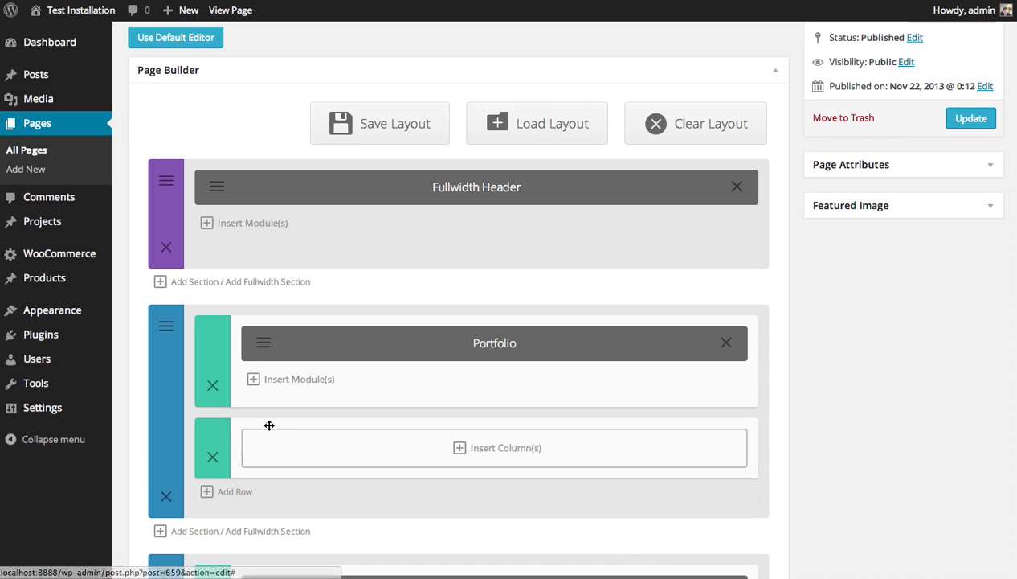
pyautogui.click(332, 450)
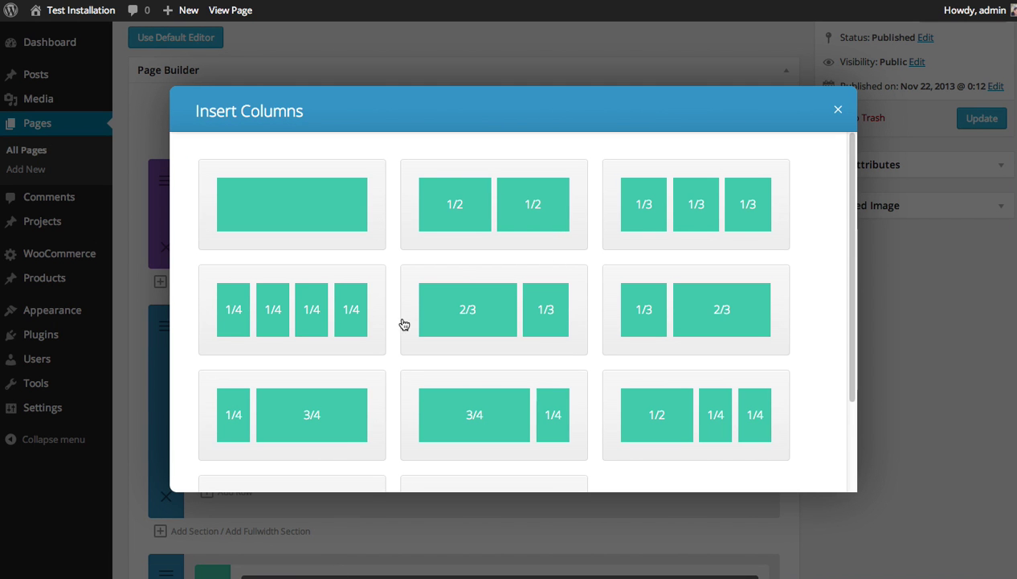
pyautogui.click(506, 417)
# Step: Insert a Sidebar module into the 1/4 column with Right orientation, the Sidebar widget area and Dark text, and save it
pyautogui.click(685, 449)
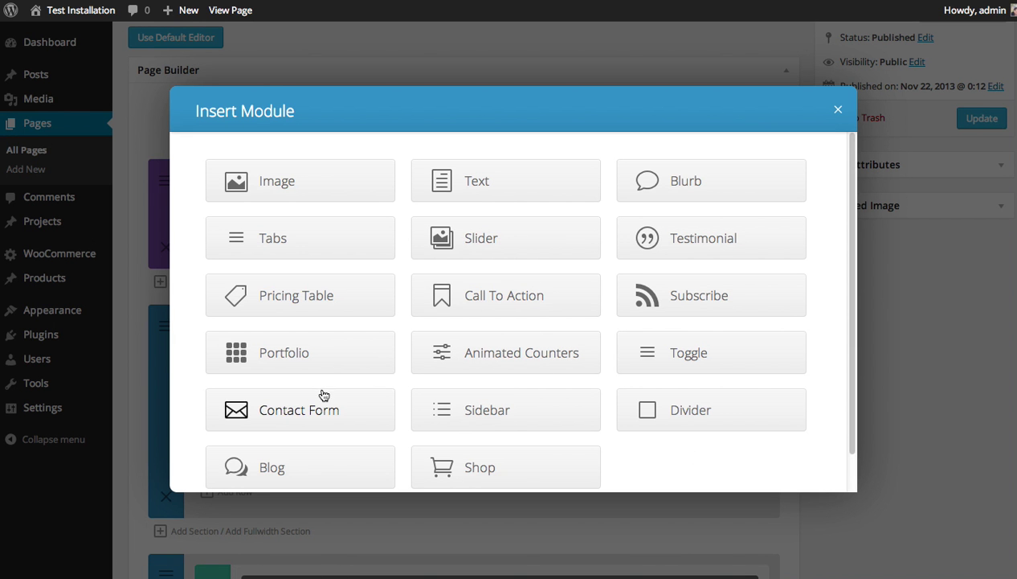
pyautogui.click(486, 415)
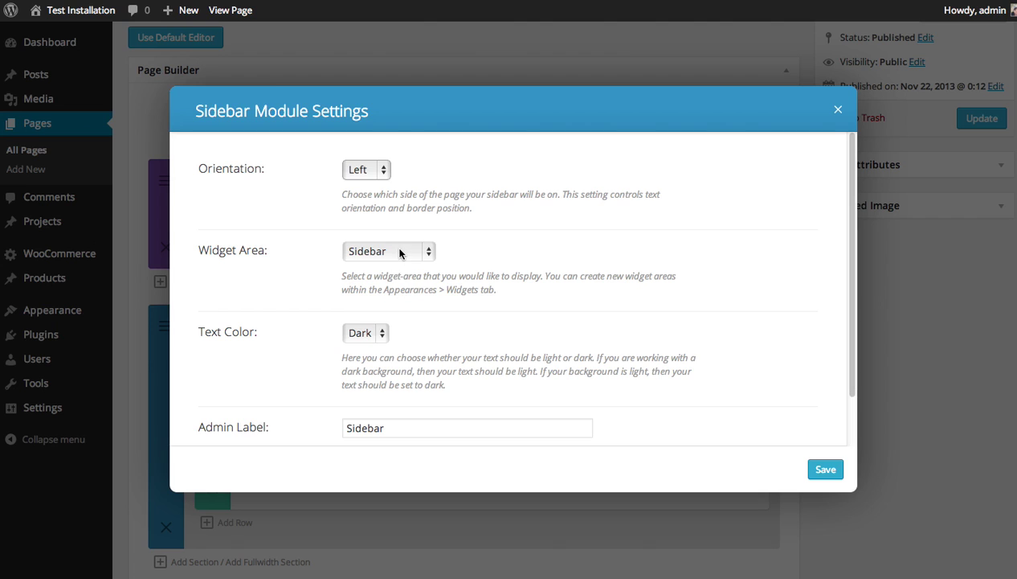
pyautogui.click(366, 170)
pyautogui.click(368, 182)
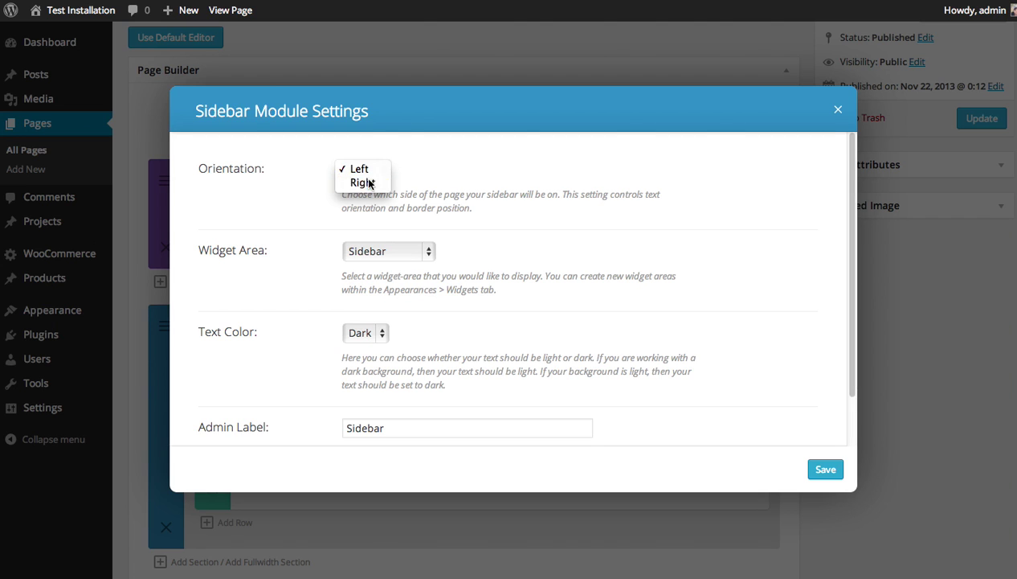
pyautogui.click(363, 252)
pyautogui.click(385, 254)
pyautogui.scroll(-2, 643, 301)
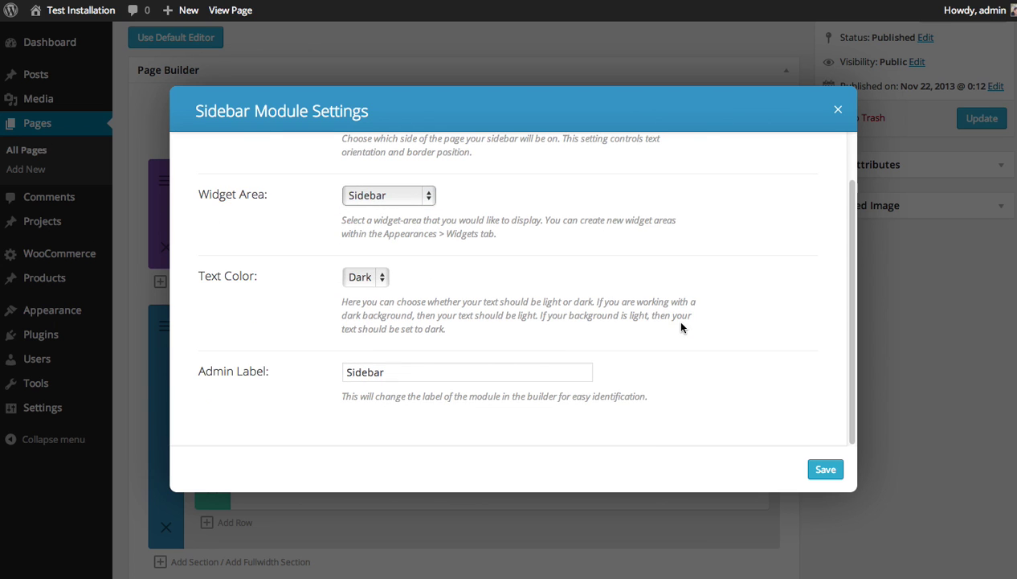
pyautogui.click(826, 472)
# Step: Move the Portfolio module into the 3/4 column beside the Sidebar module and delete the emptied row above
pyautogui.moveTo(436, 355); pyautogui.dragTo(302, 390)
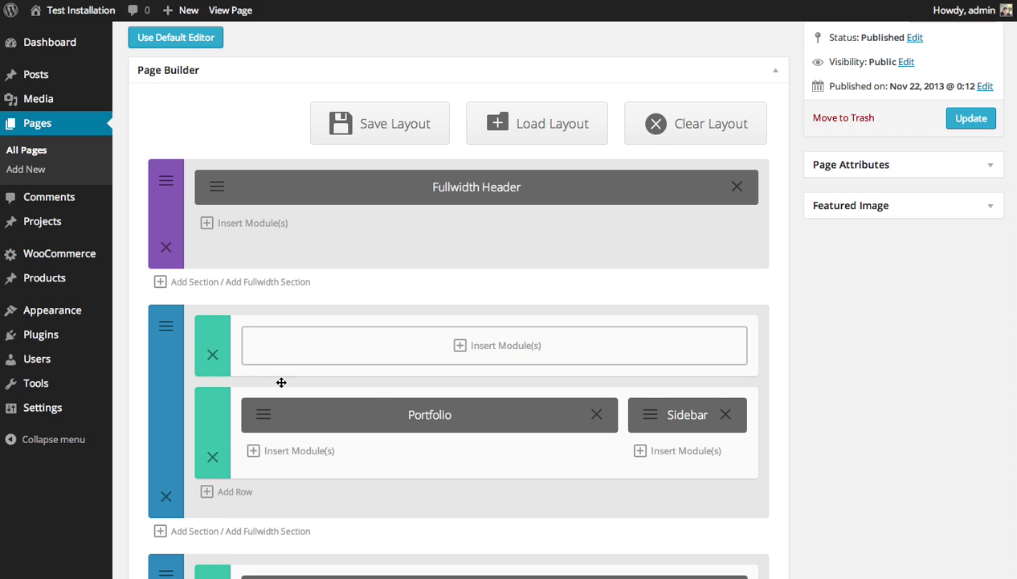
pyautogui.click(215, 359)
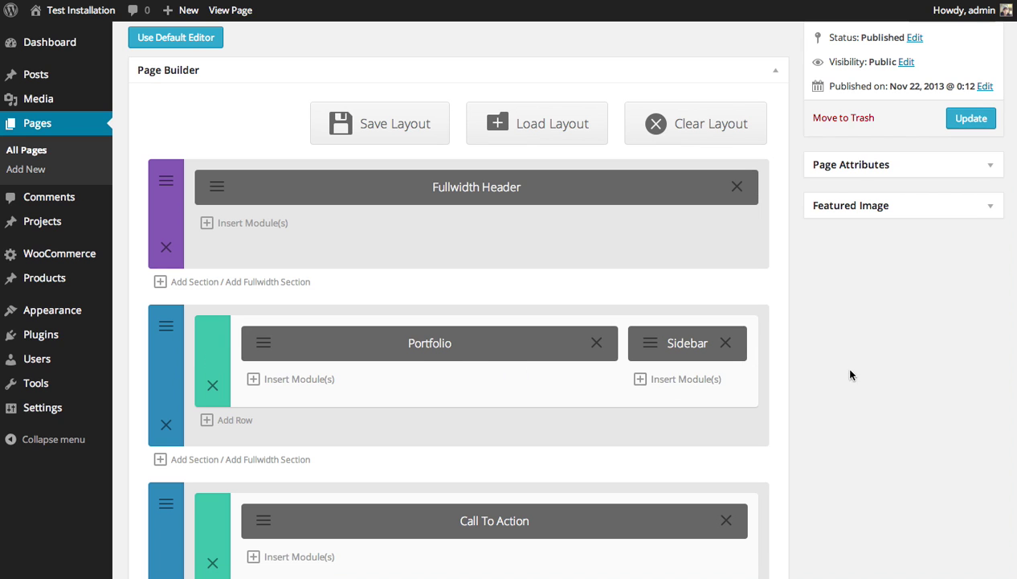
# Step: Preview the Portfolio page and examine the fullwidth projects beside the sidebar down the whole page
pyautogui.scroll(3, 558, 364)
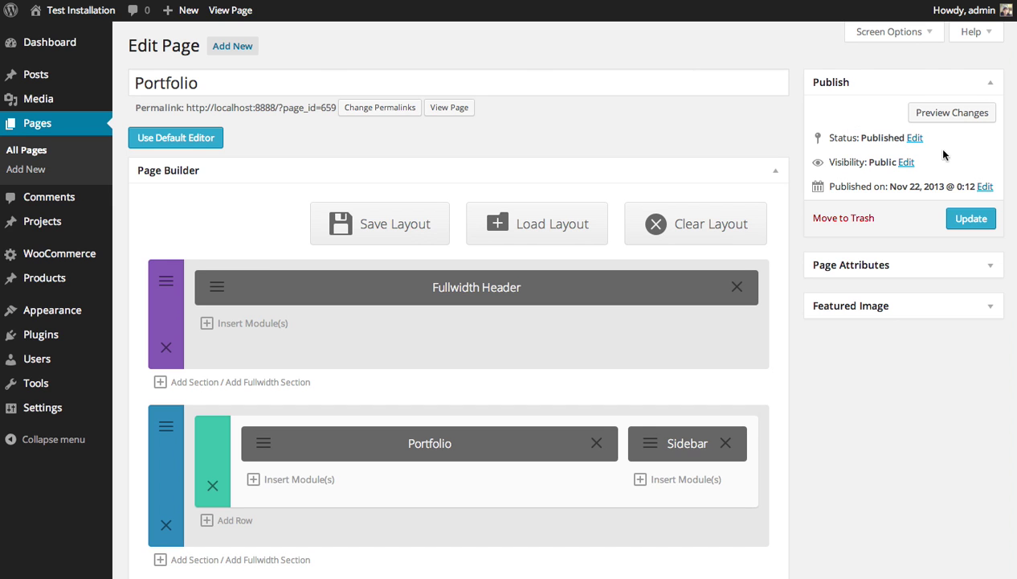
pyautogui.click(948, 116)
pyautogui.moveTo(708, 71)
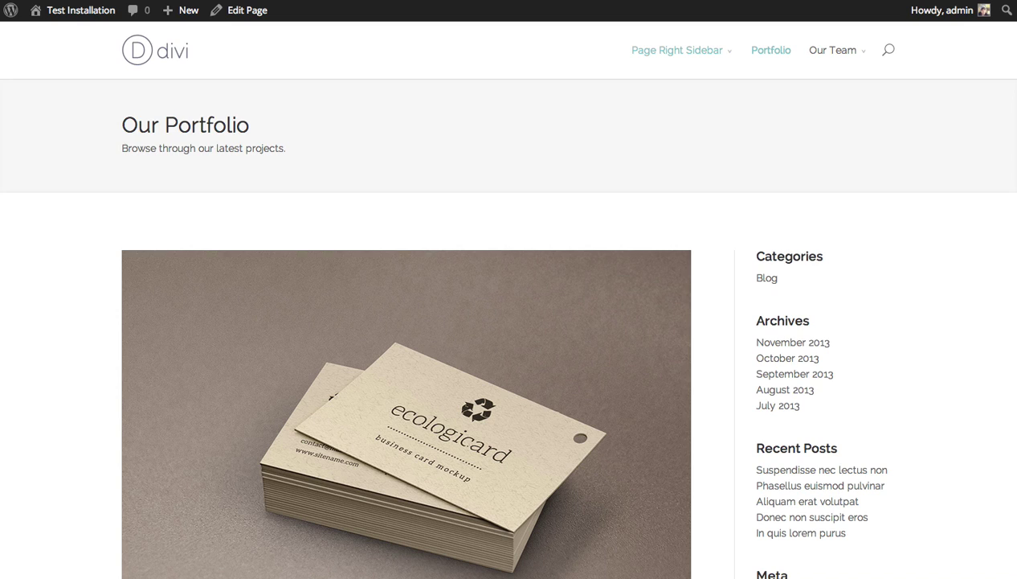
pyautogui.scroll(-3, 789, 256)
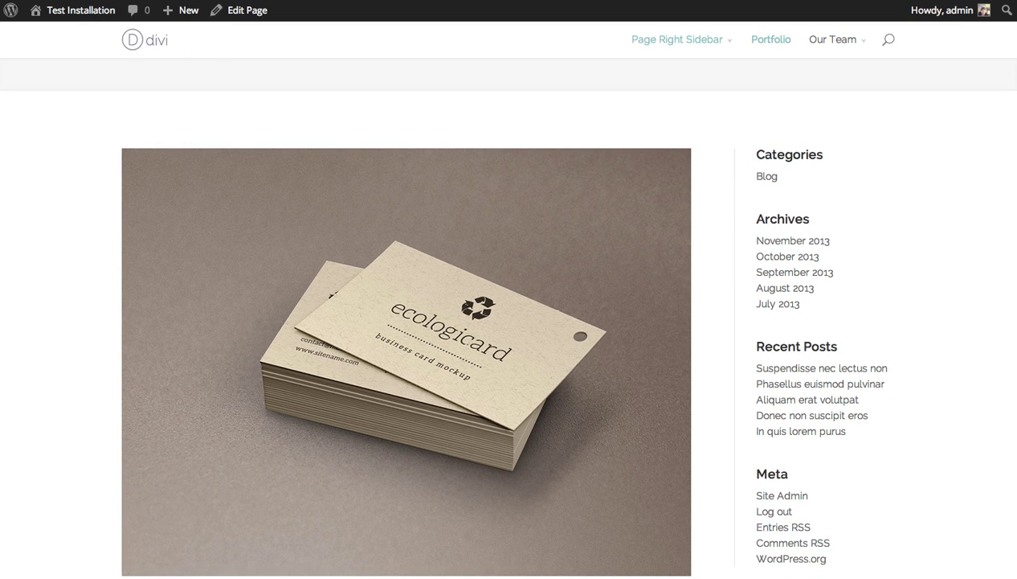
pyautogui.scroll(3, 503, 314)
pyautogui.scroll(-5, 503, 314)
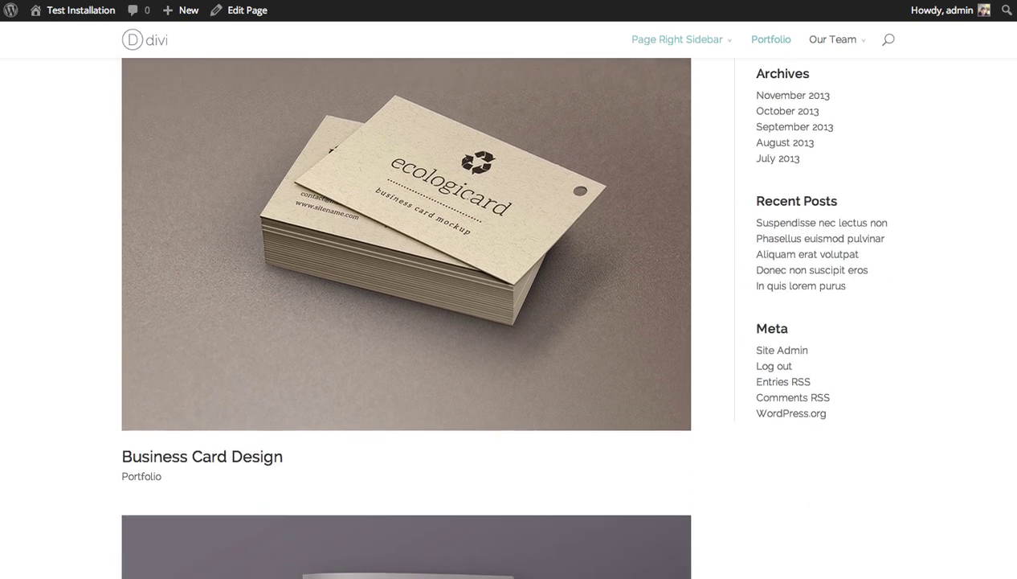
pyautogui.scroll(-5, 503, 314)
pyautogui.scroll(4, 503, 314)
pyautogui.scroll(3, 1013, 88)
pyautogui.scroll(-15, 996, 206)
pyautogui.scroll(-15, 997, 207)
pyautogui.scroll(14, 985, 256)
pyautogui.scroll(12, 990, 185)
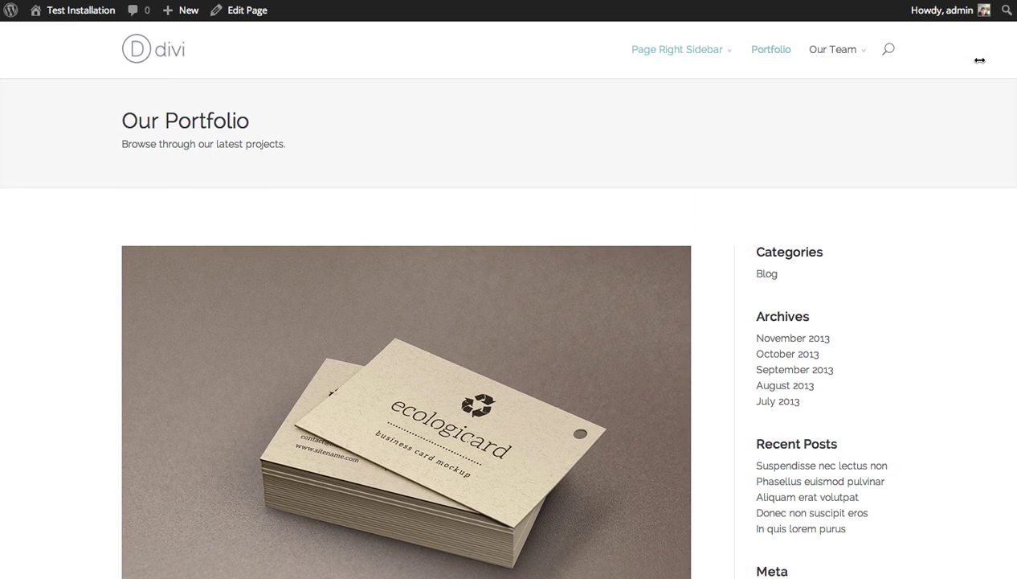